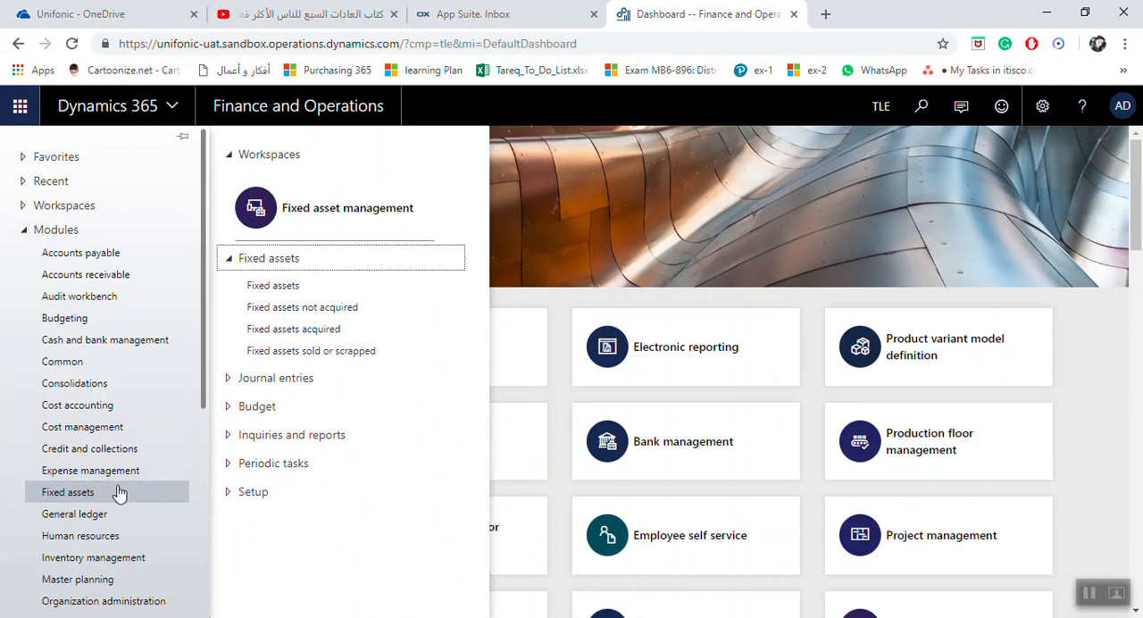
Open the list of all fixed assets in the Fixed assets module
click(259, 260)
click(259, 260)
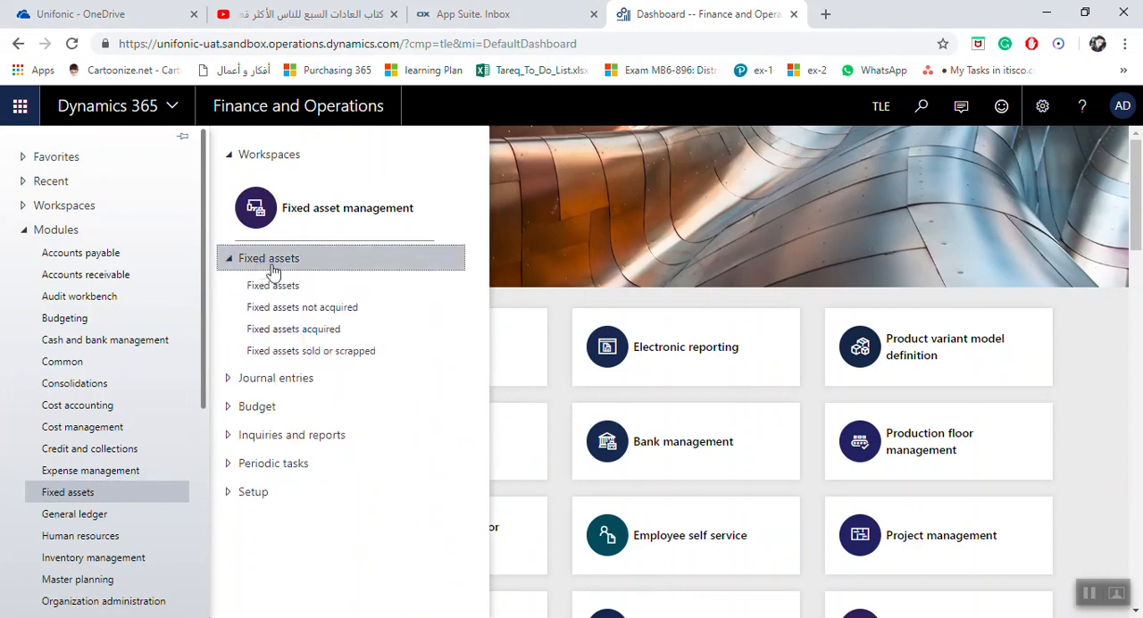
click(281, 287)
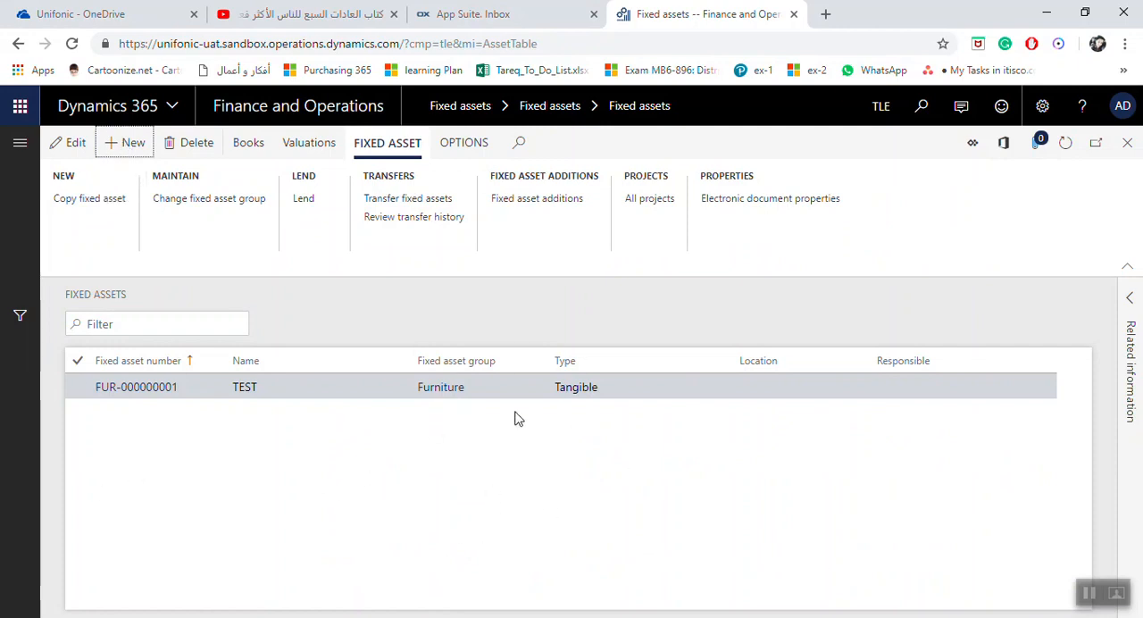
click(146, 325)
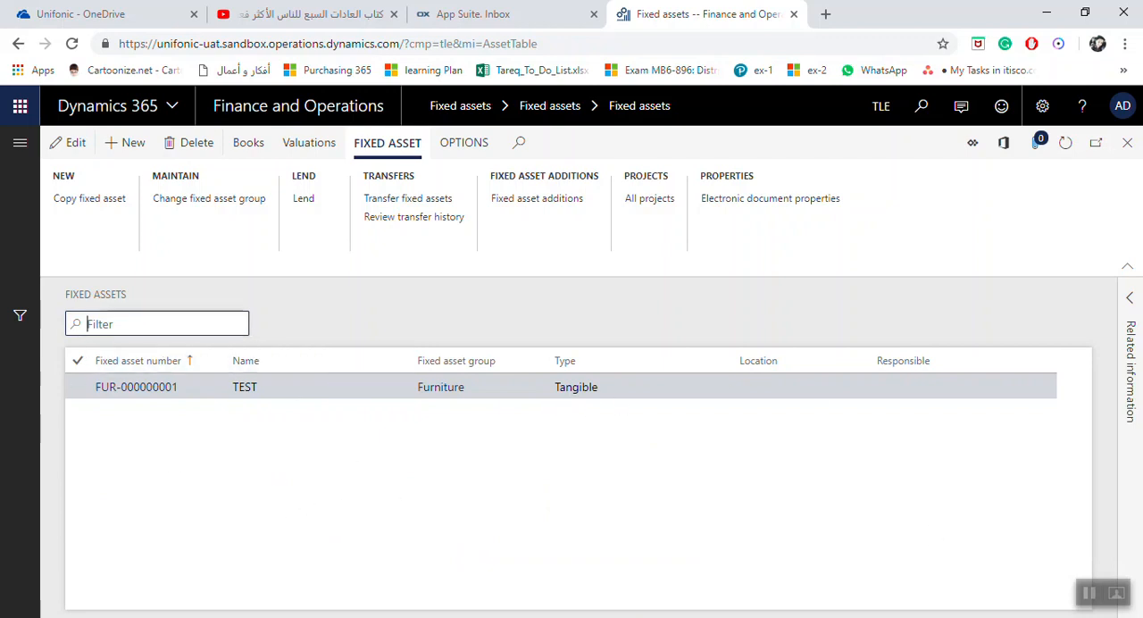
Create a new fixed asset record and assign it to the Furniture fixed asset group
click(128, 143)
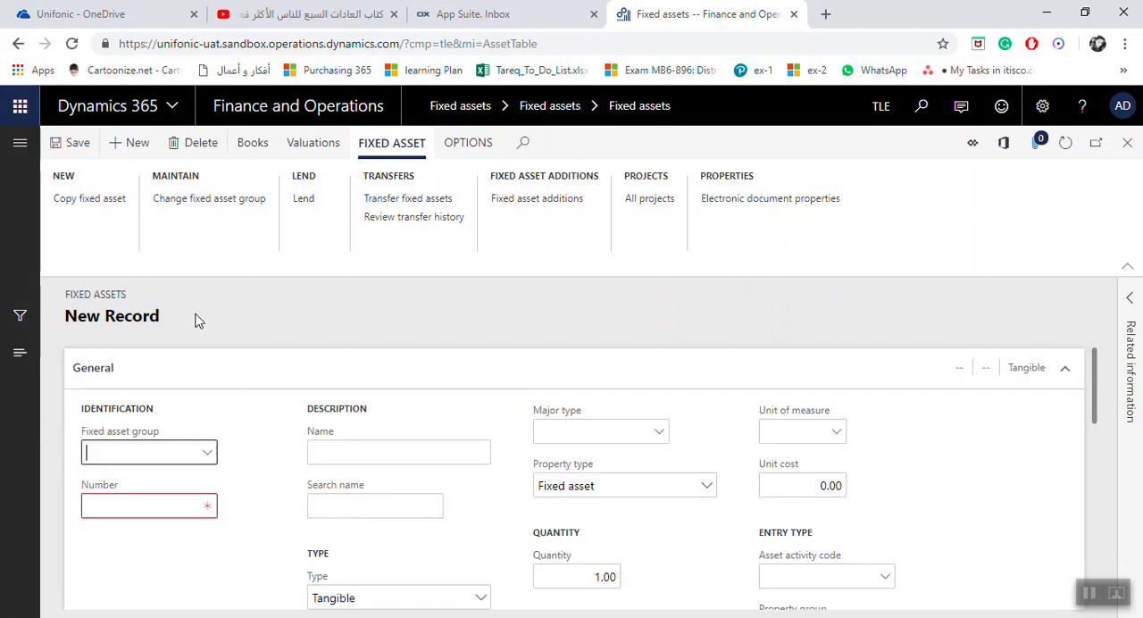
click(210, 459)
click(210, 458)
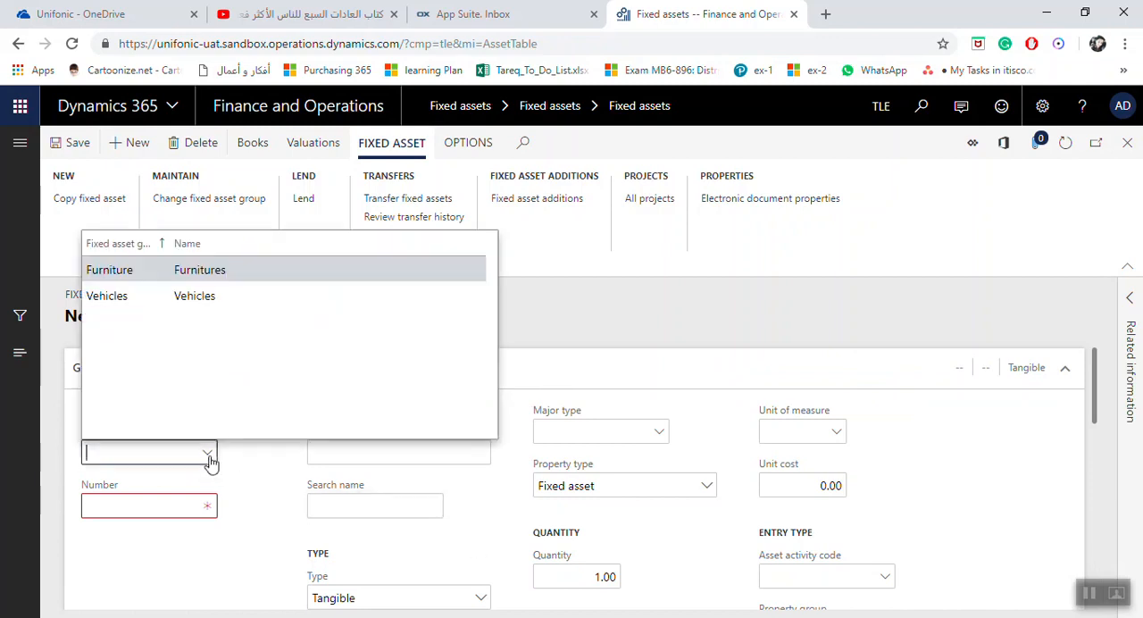
click(162, 277)
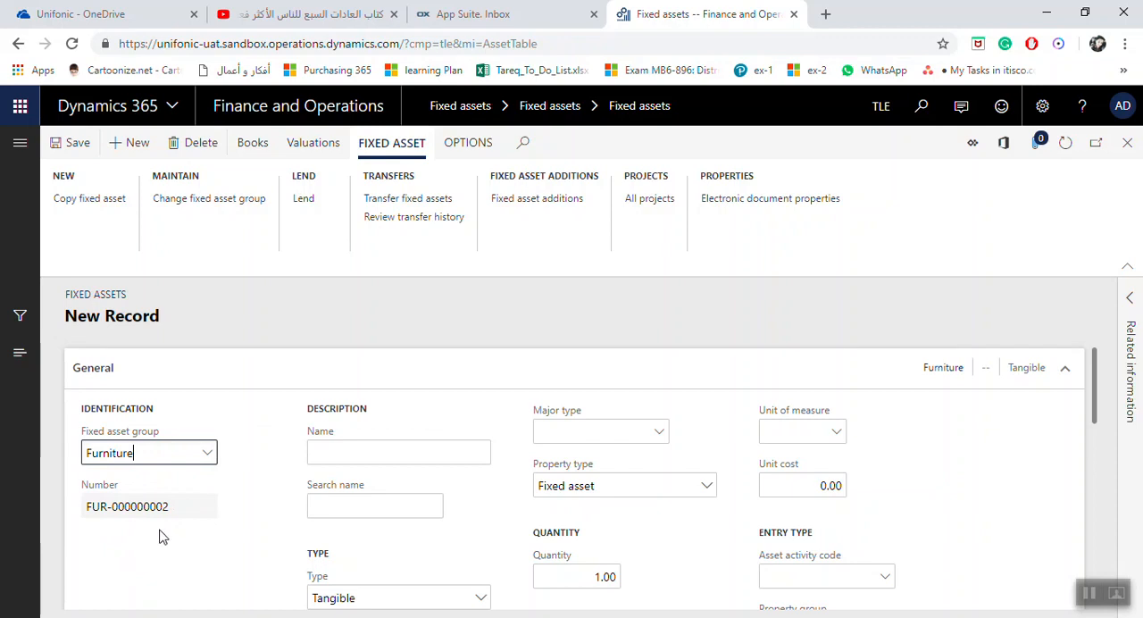
Name the new asset "Table color white 25cm * 100vm" and set its search name to "table"
click(348, 452)
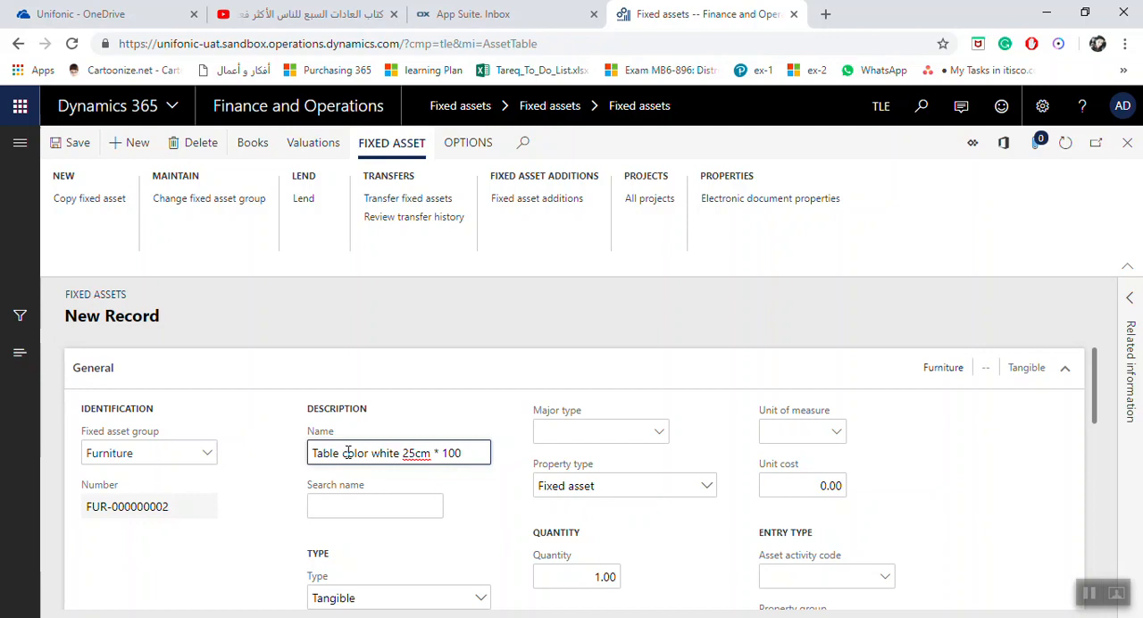
click(375, 506)
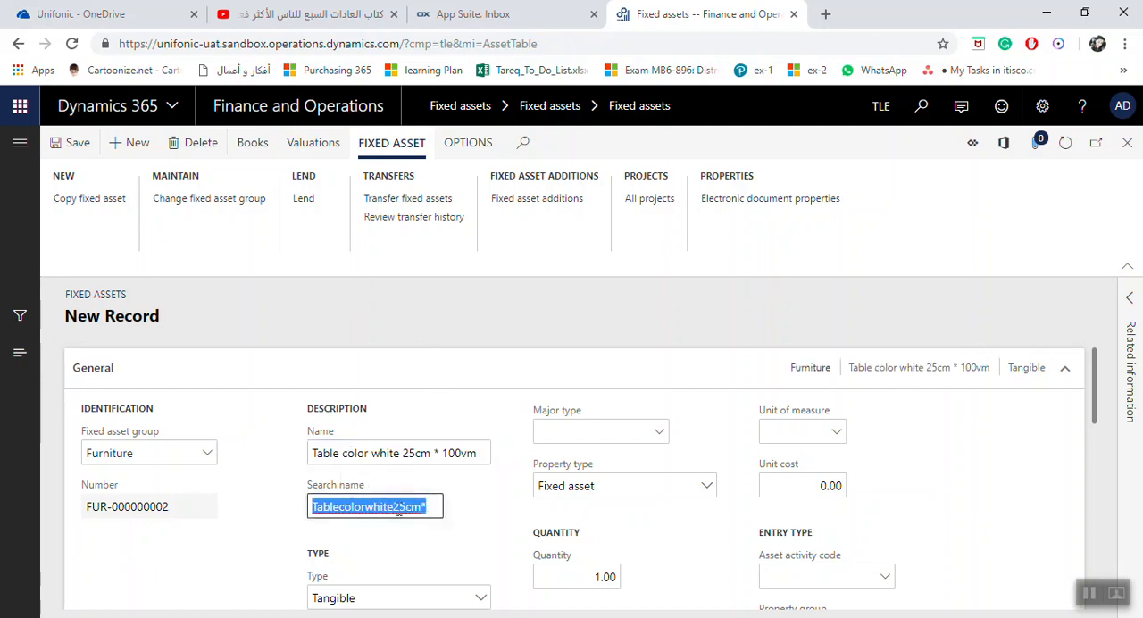
scroll(437, 506, down, 1)
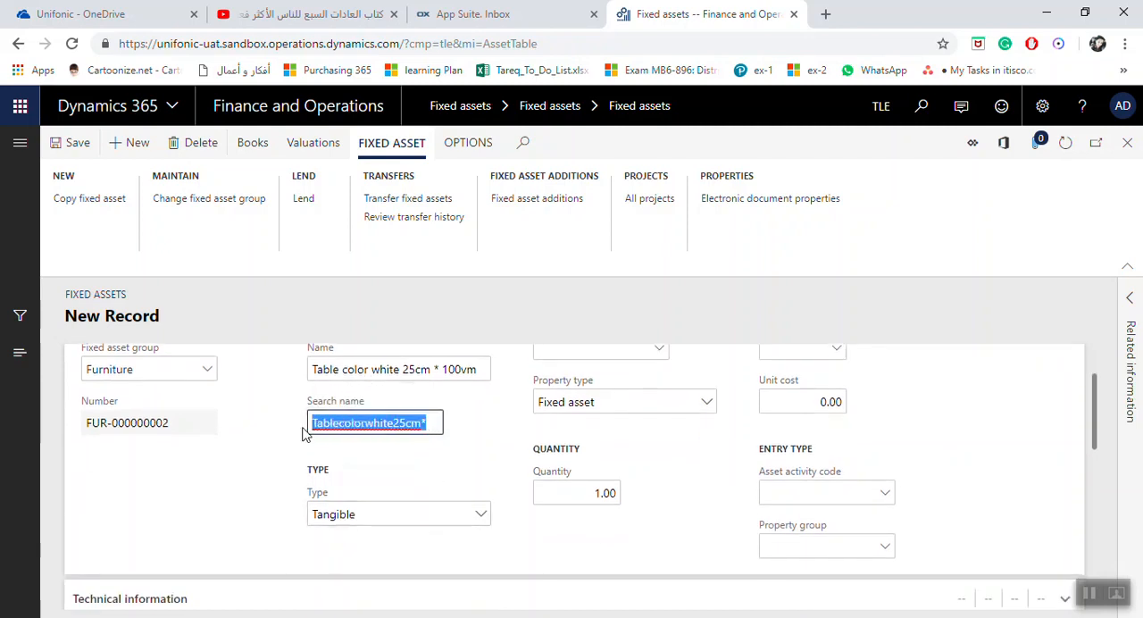
text(table)
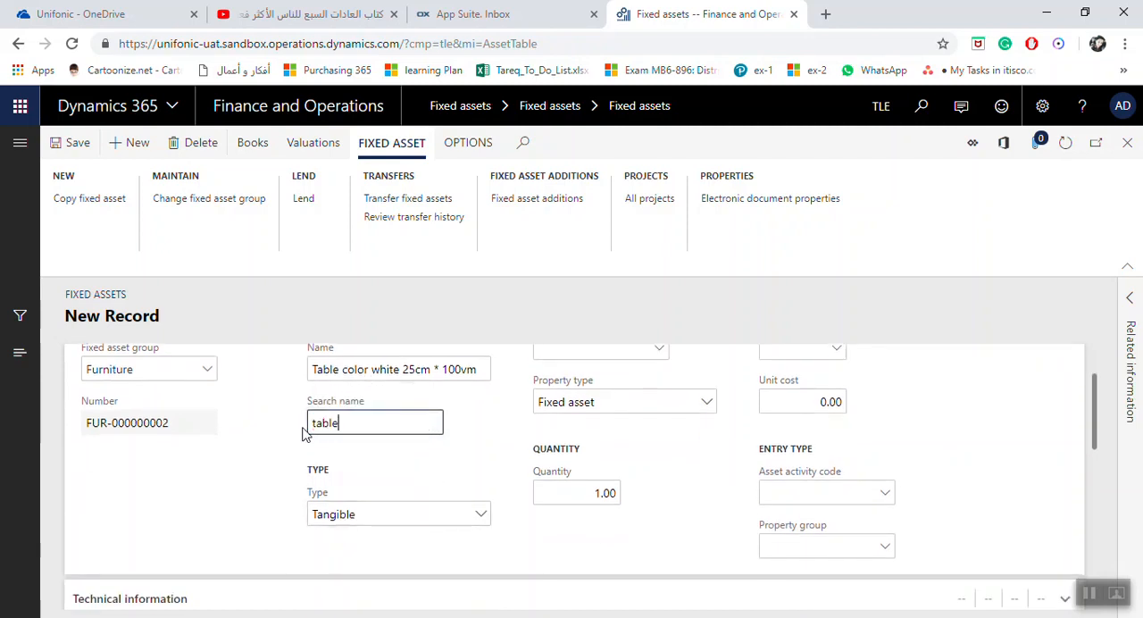
click(475, 513)
click(478, 514)
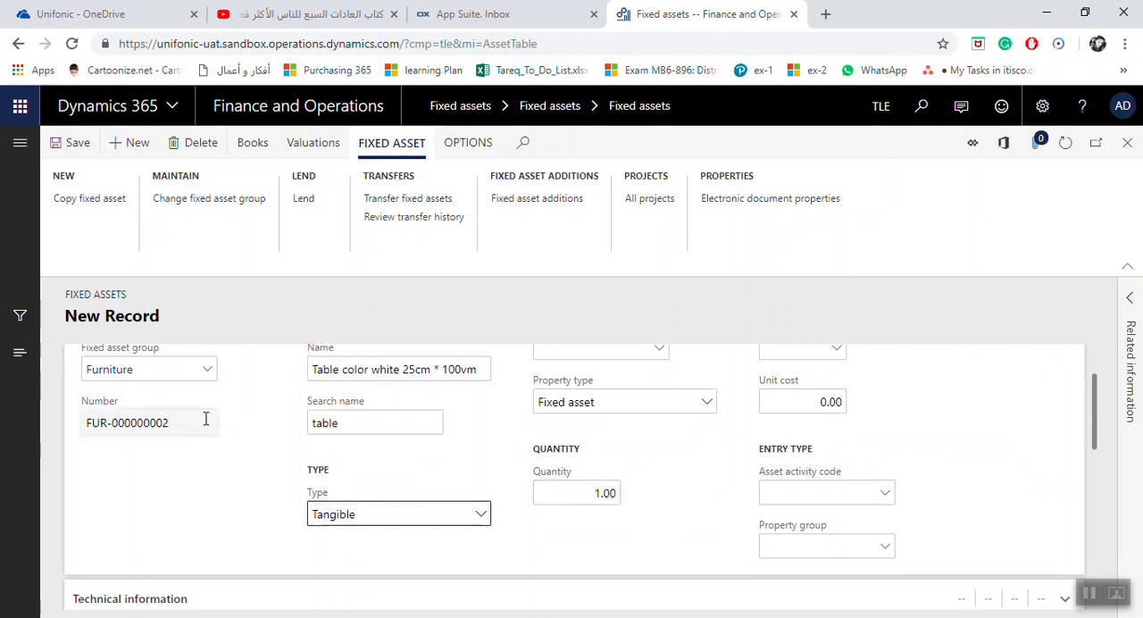
Set the asset's major type to Fur-Tab, and check its property type and quantity
scroll(493, 479, up, 2)
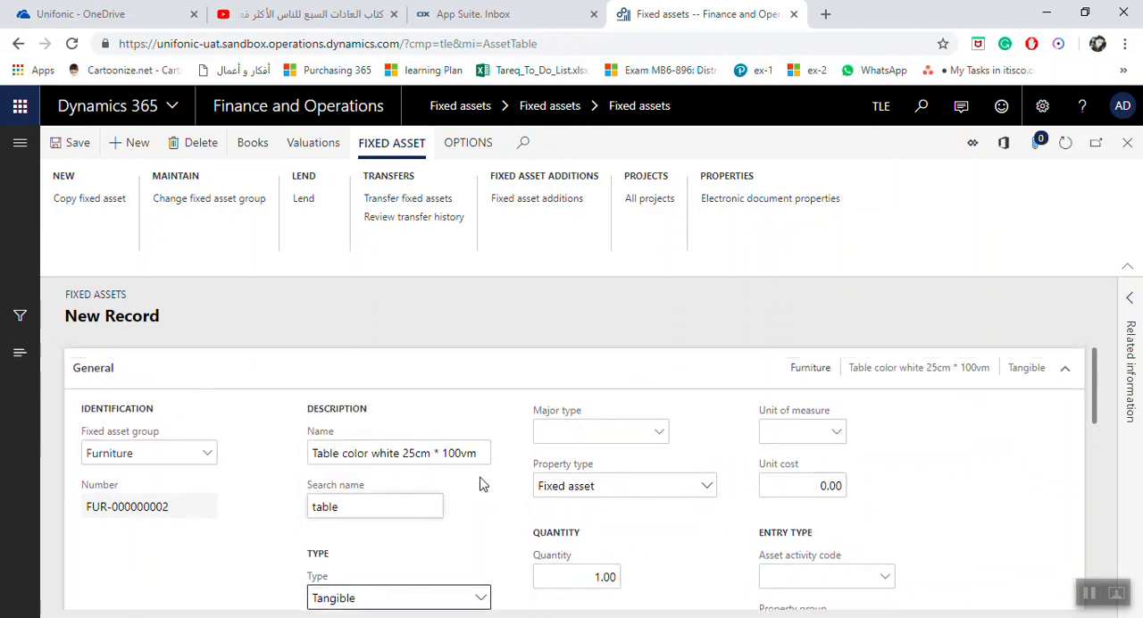
click(659, 433)
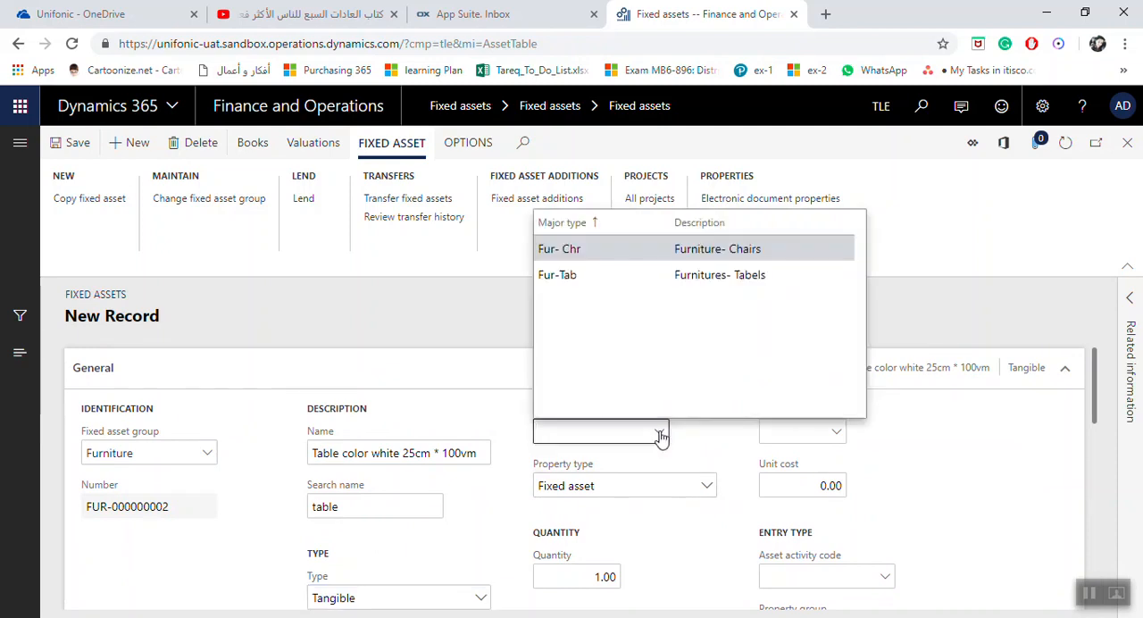
click(562, 275)
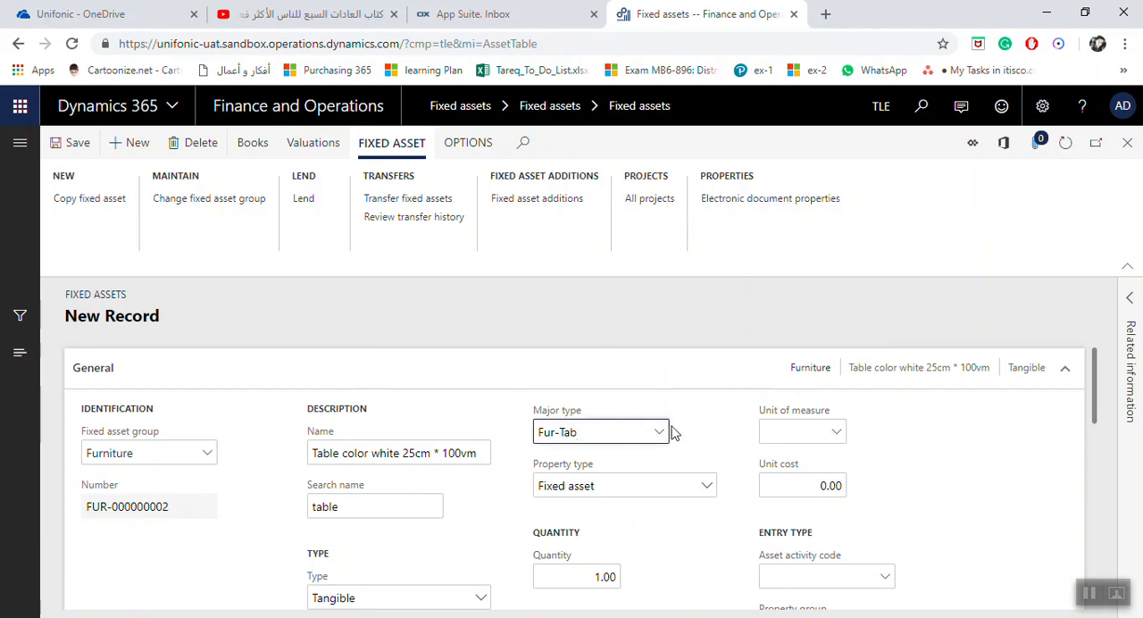
scroll(674, 433, down, 2)
click(706, 403)
click(706, 403)
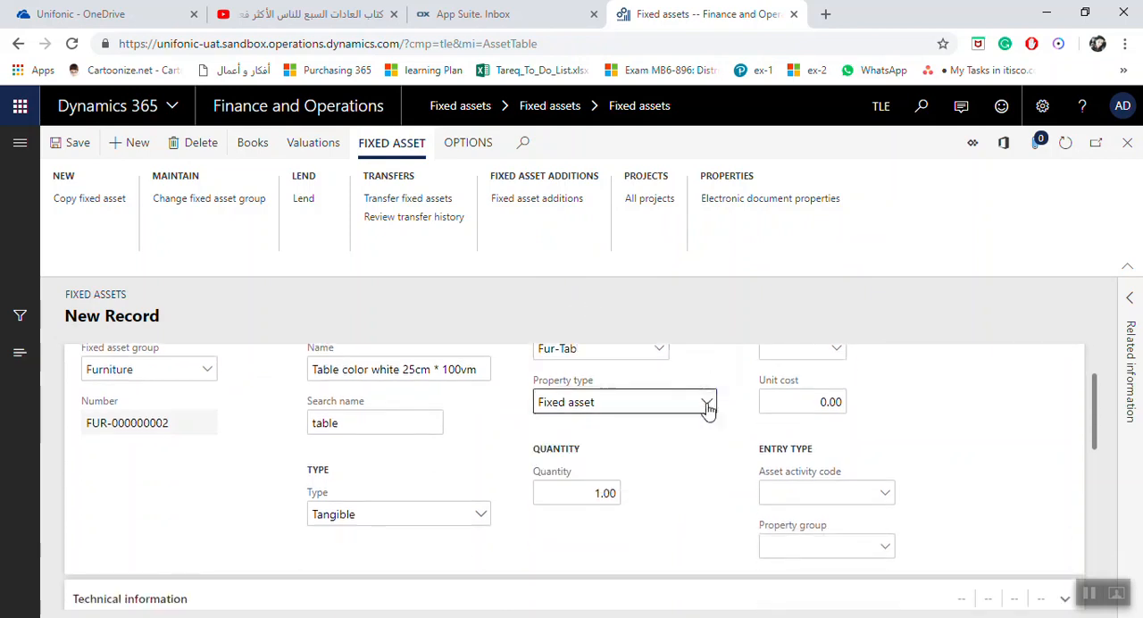
double_click(590, 493)
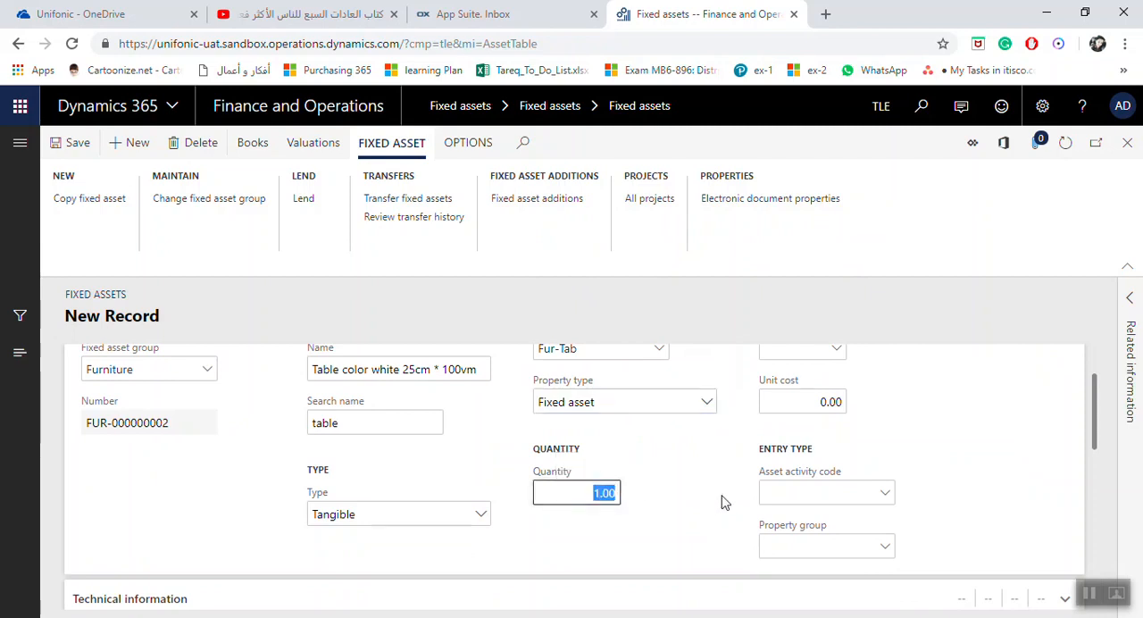
Set the asset's unit of measure to ea and its unit cost to 2,500.00
scroll(718, 500, up, 2)
click(835, 431)
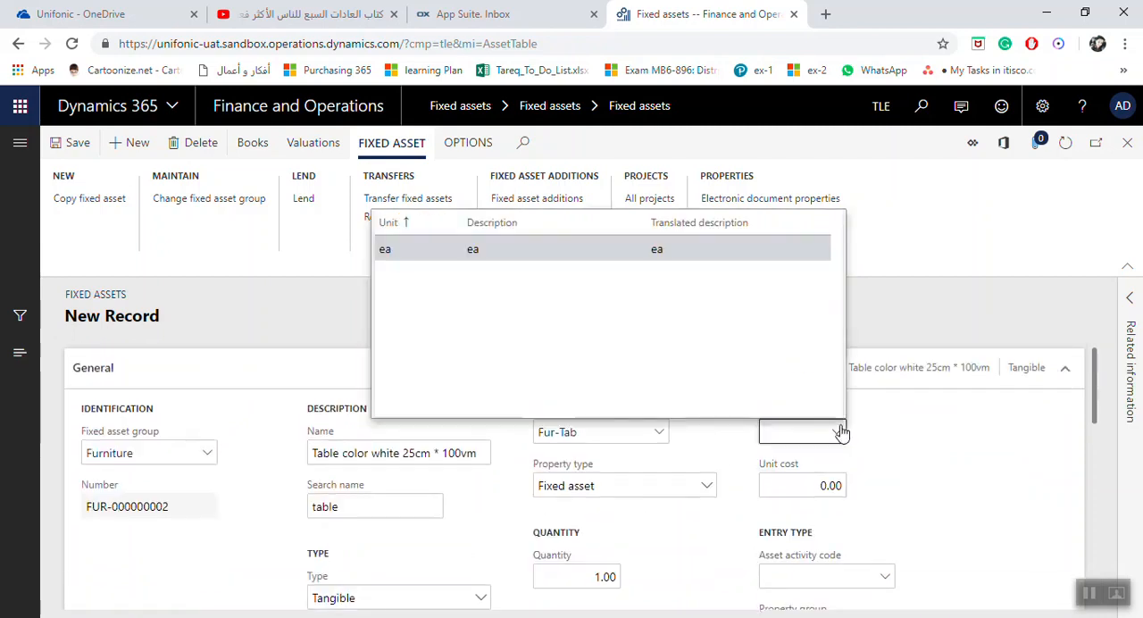
click(609, 250)
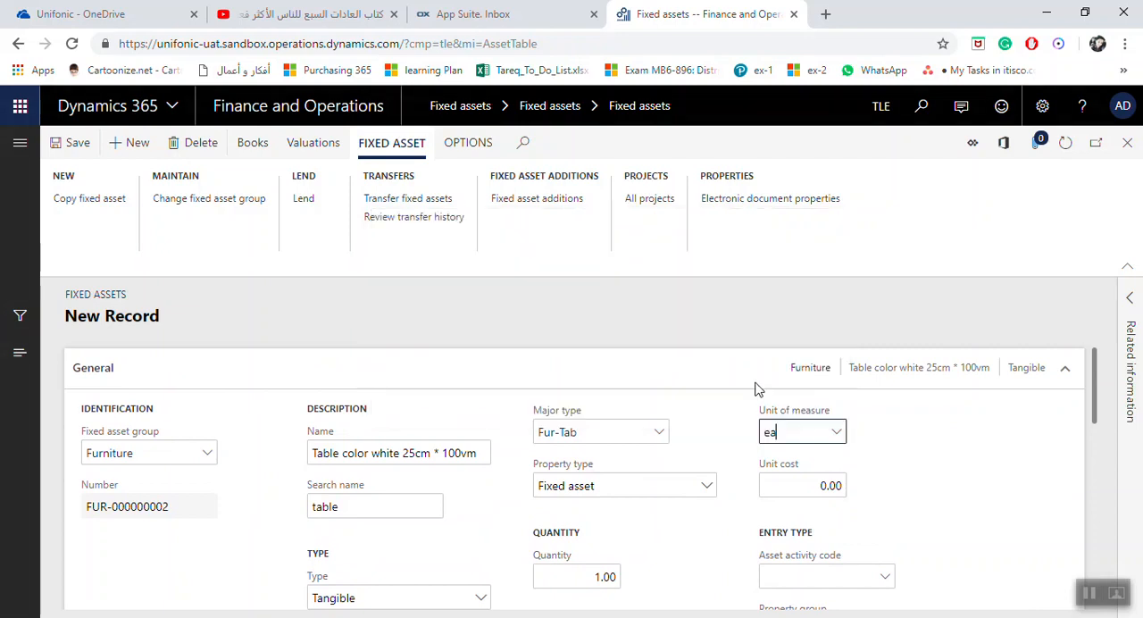
click(793, 482)
text(2,5)
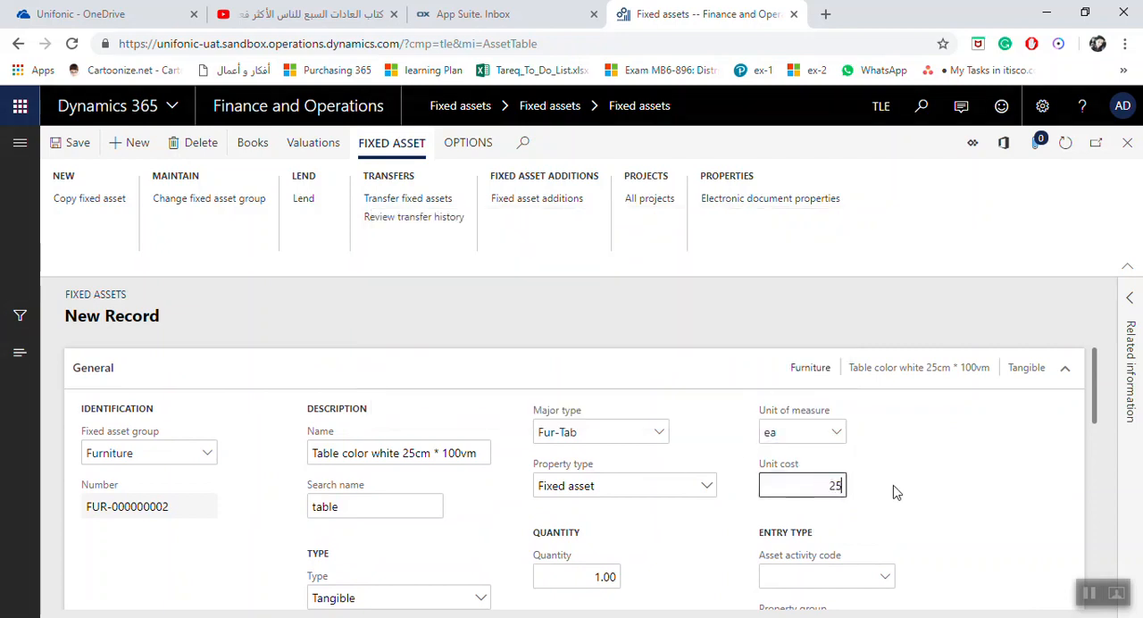
text(00)
key(Tab)
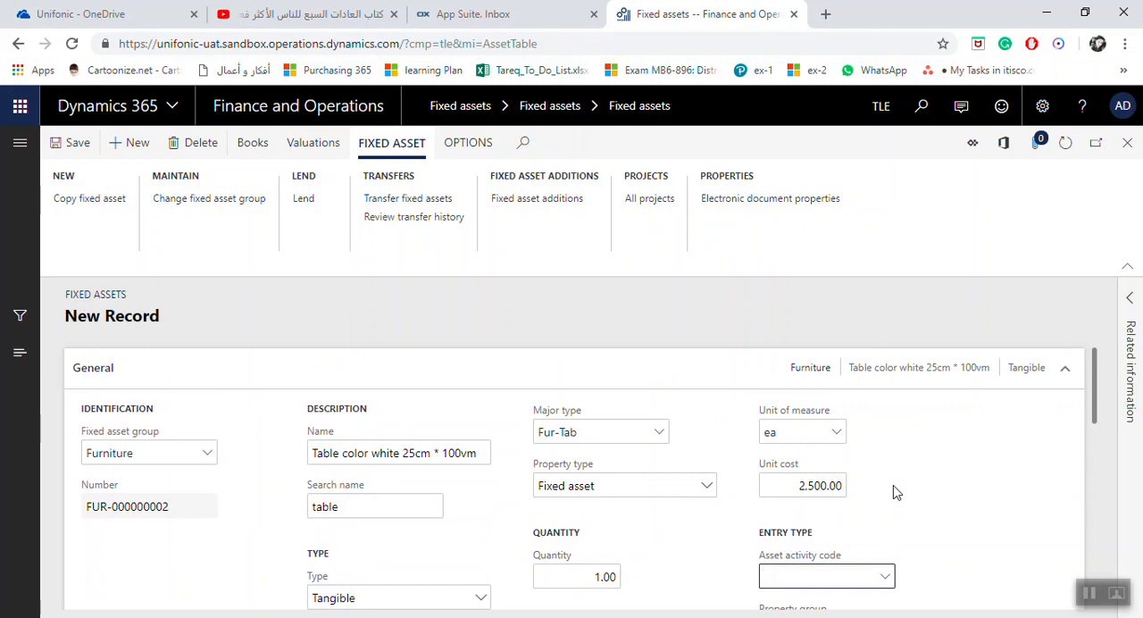
Set the asset activity code to TB-MR and the property group to Less 10K
click(591, 577)
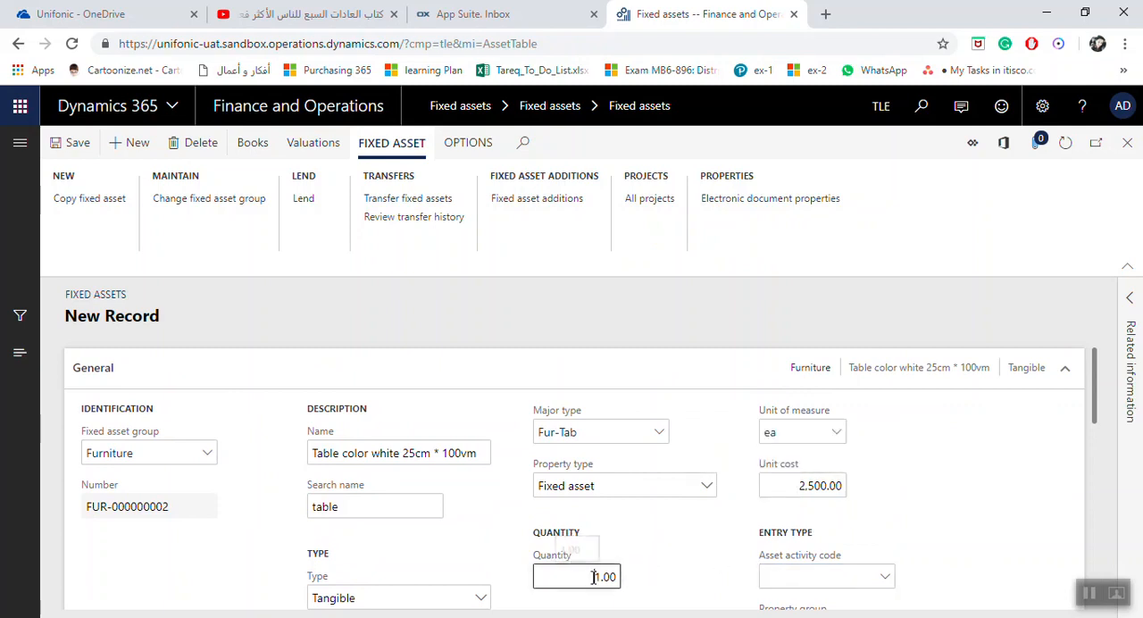
scroll(864, 493, down, 1)
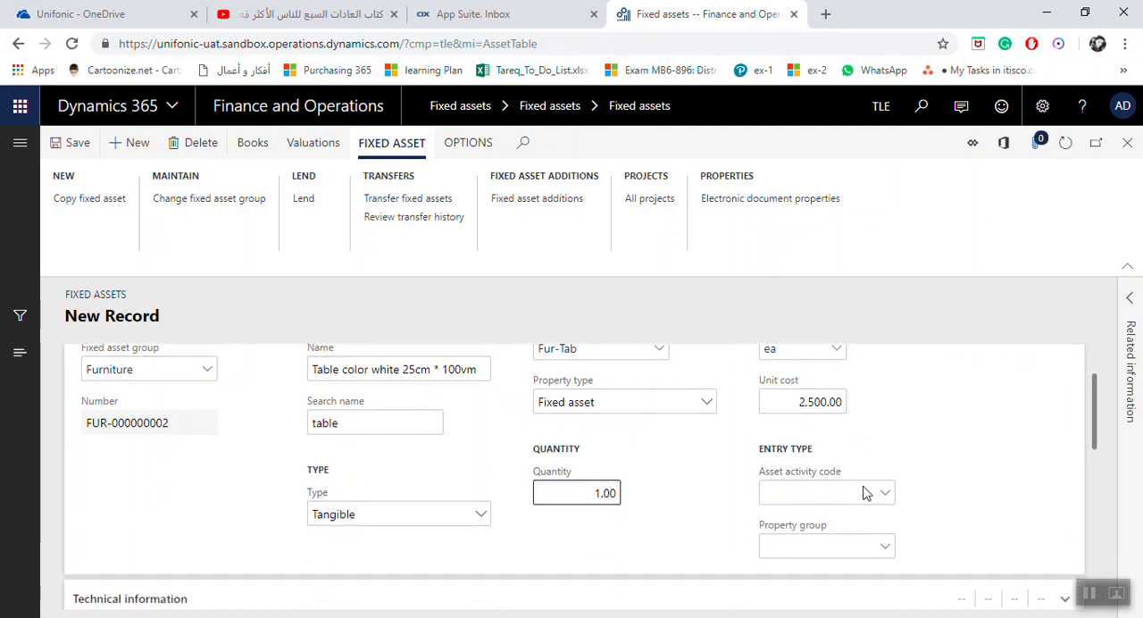
click(883, 493)
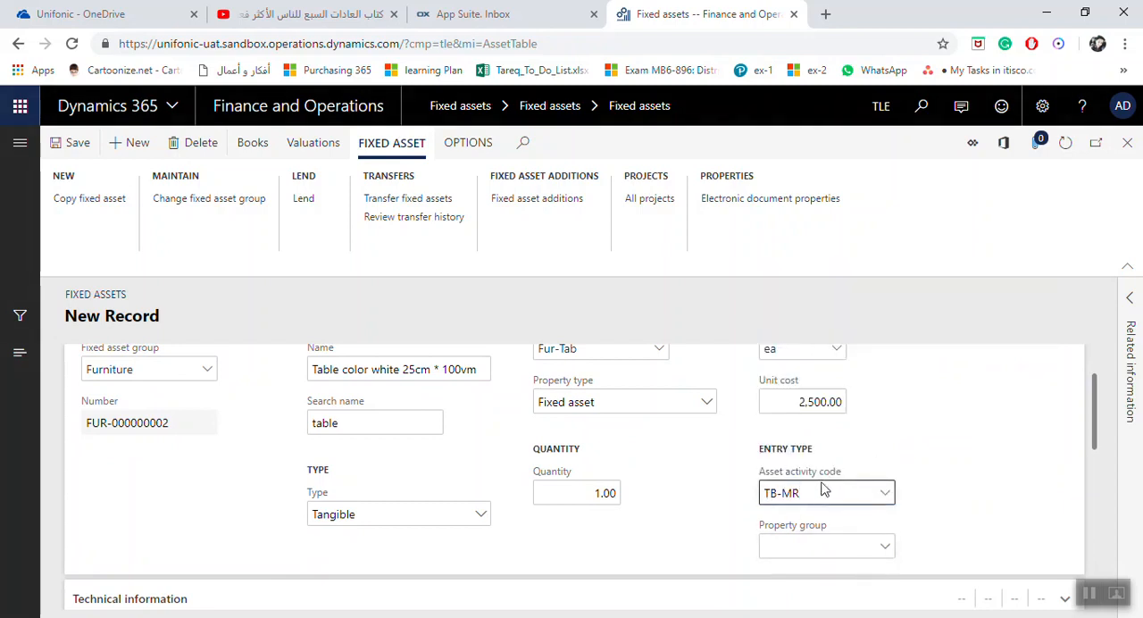
click(885, 546)
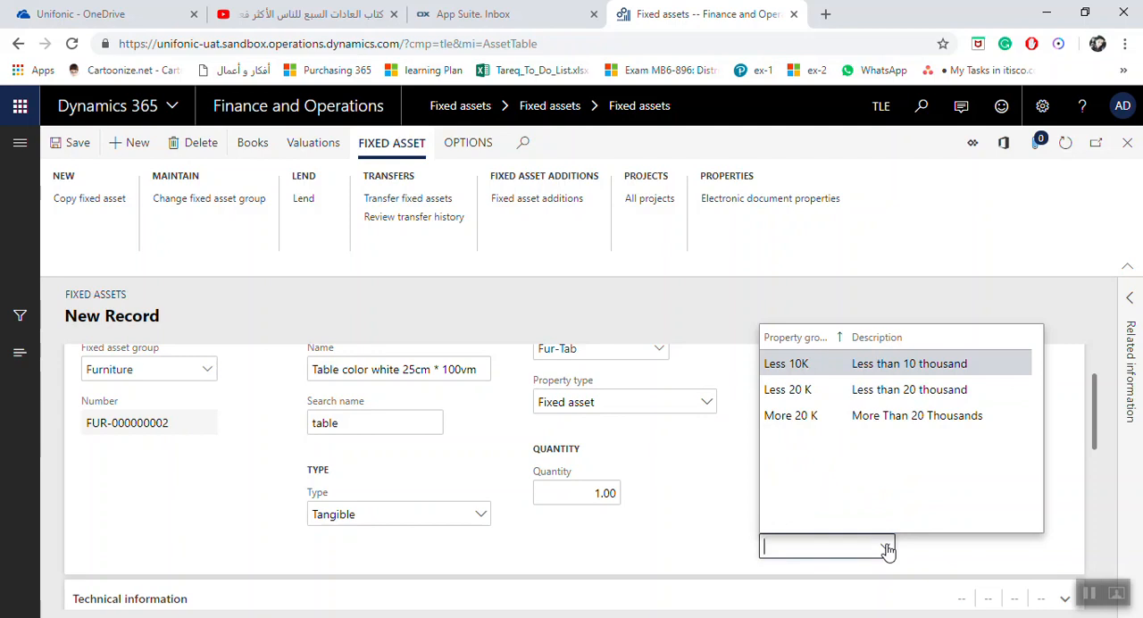
click(828, 364)
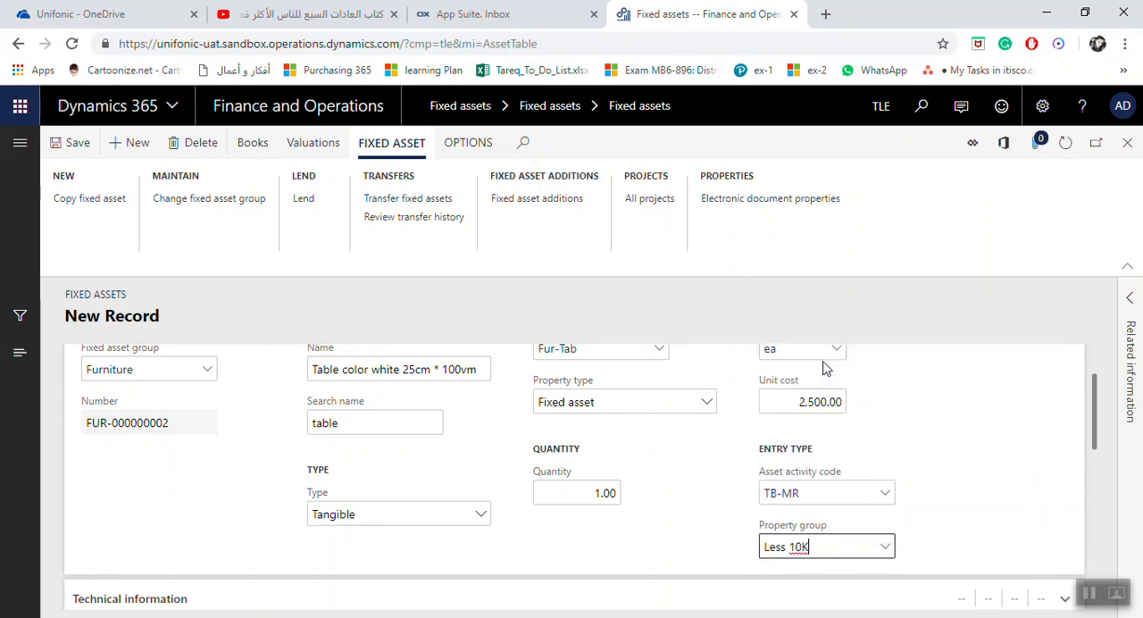
Examine the Technical information and Insurance sections of the new asset record, and collapse them again
scroll(504, 437, down, 1)
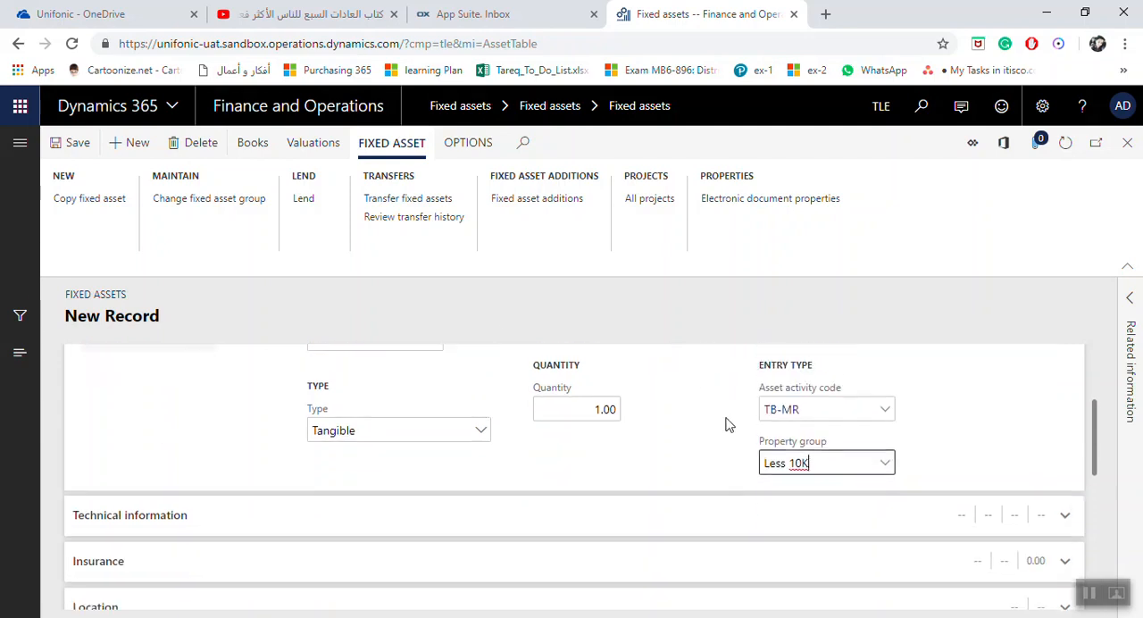
scroll(727, 423, down, 1)
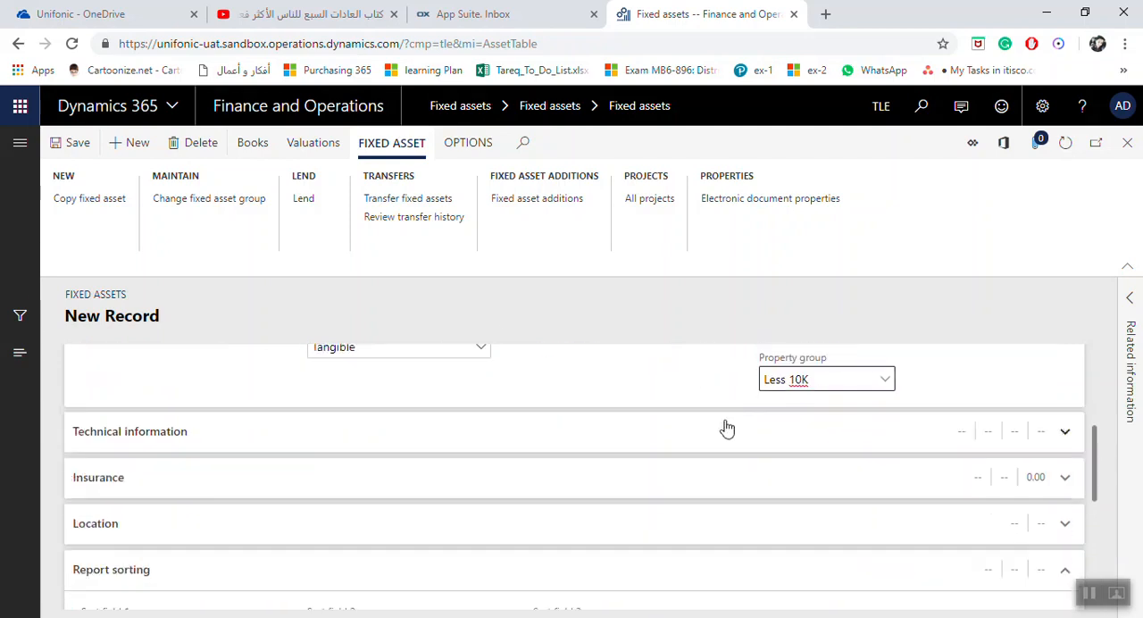
click(1071, 439)
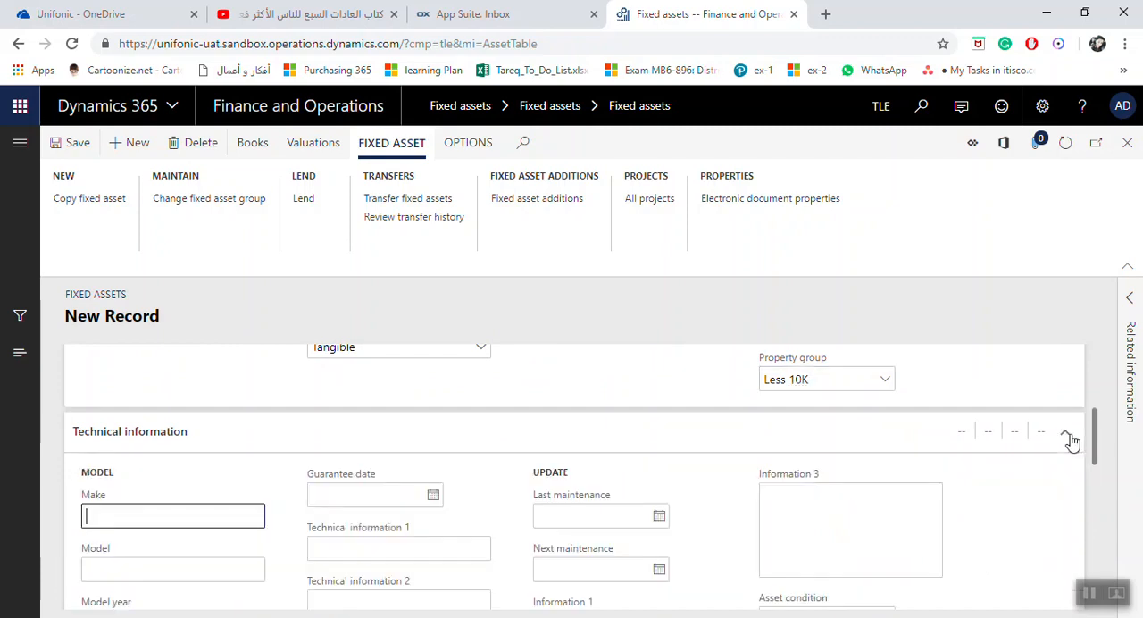
click(1070, 439)
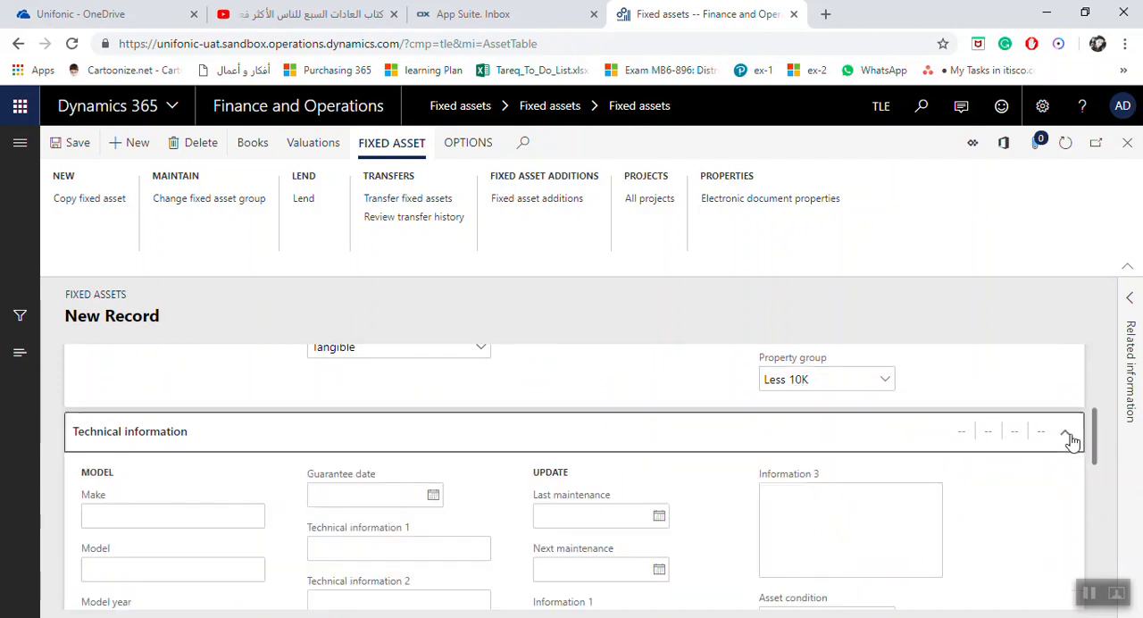
scroll(1067, 435, down, 1)
click(1071, 400)
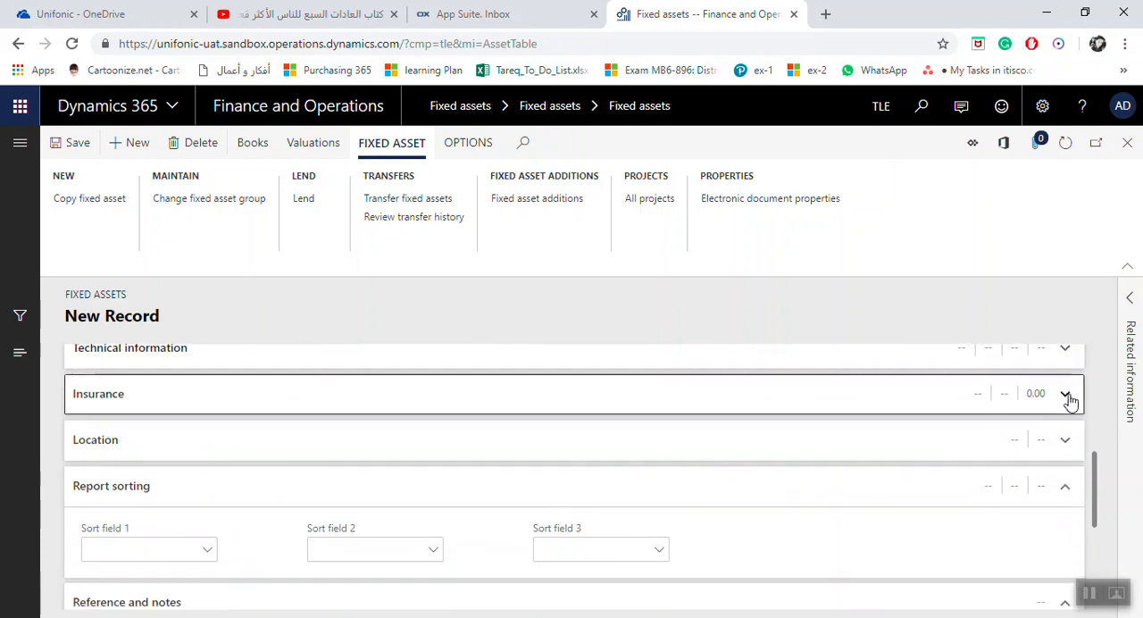
click(1071, 400)
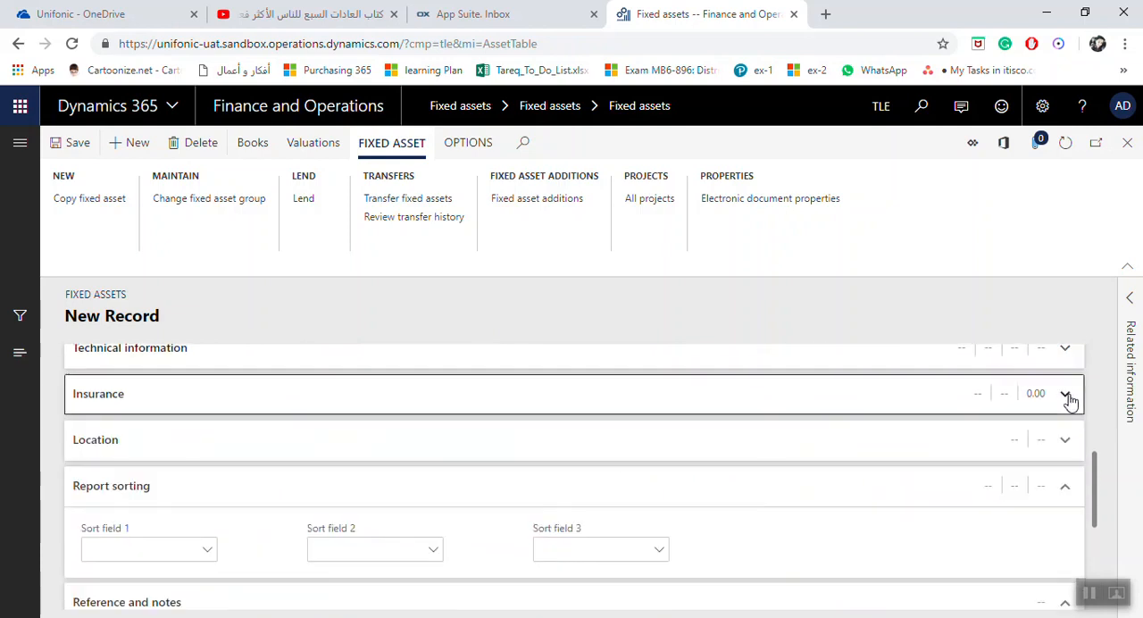
Expand the asset's location details and set the location to Location A
click(1063, 443)
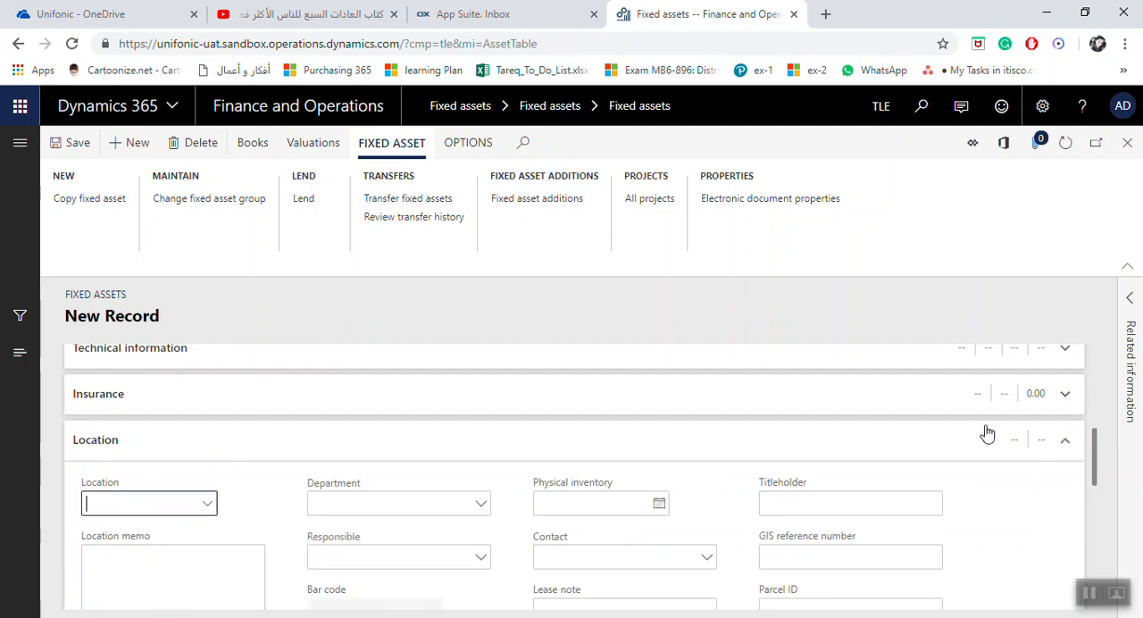
click(209, 506)
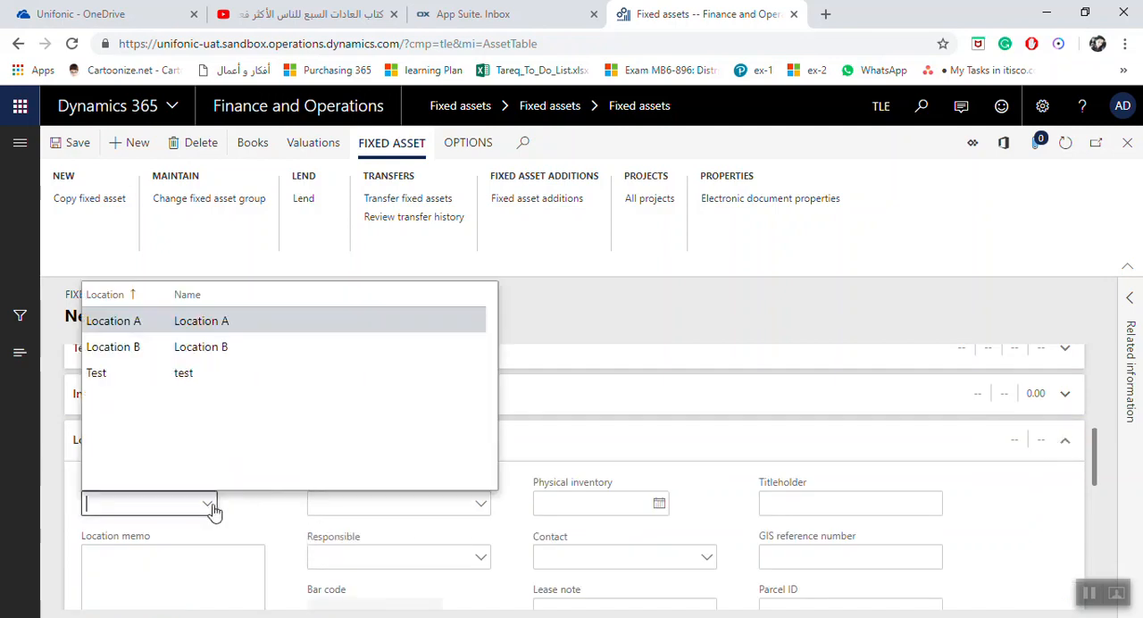
click(170, 330)
scroll(375, 457, down, 1)
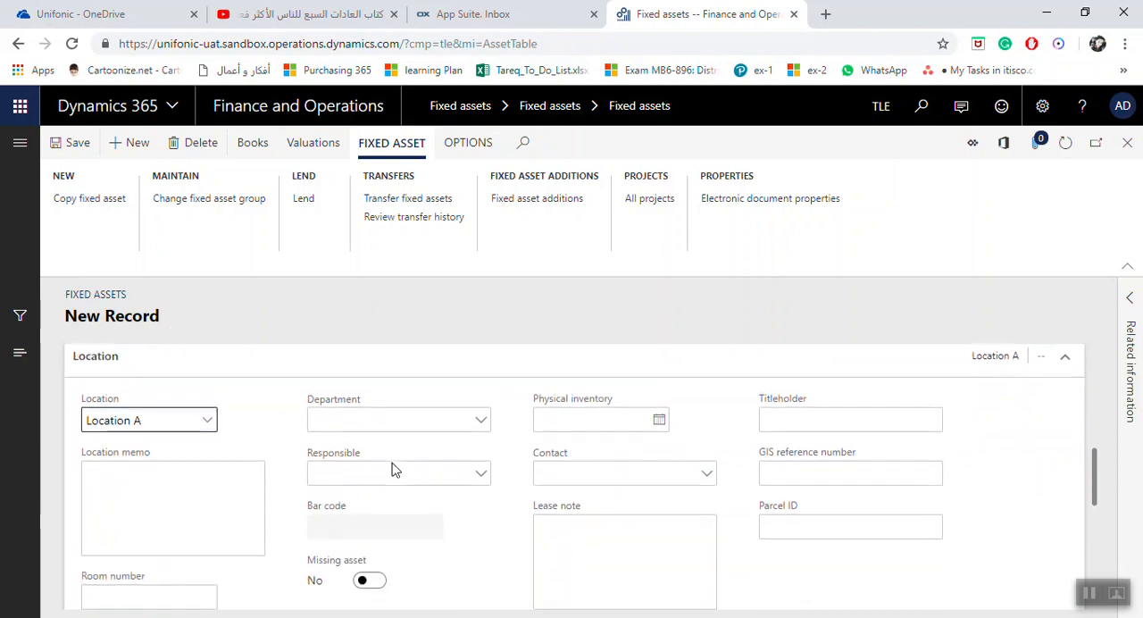
click(440, 420)
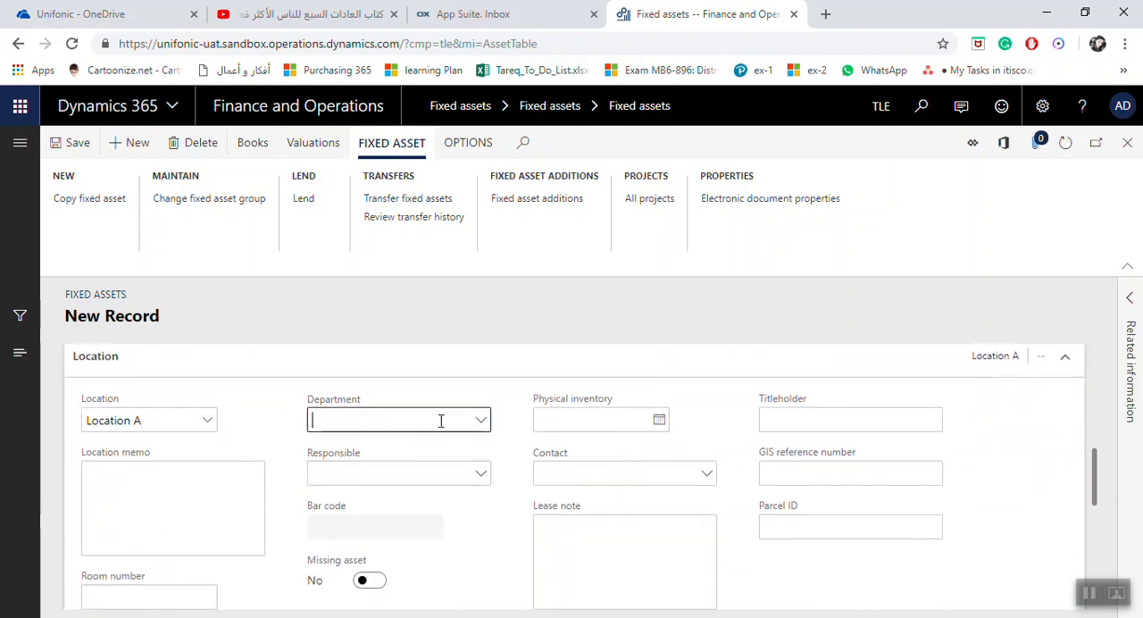
Examine the remaining location fields of the new asset record, including the location memo, room number, department, responsible person and contact
click(407, 467)
click(133, 511)
click(134, 587)
scroll(143, 582, down, 1)
scroll(266, 535, up, 1)
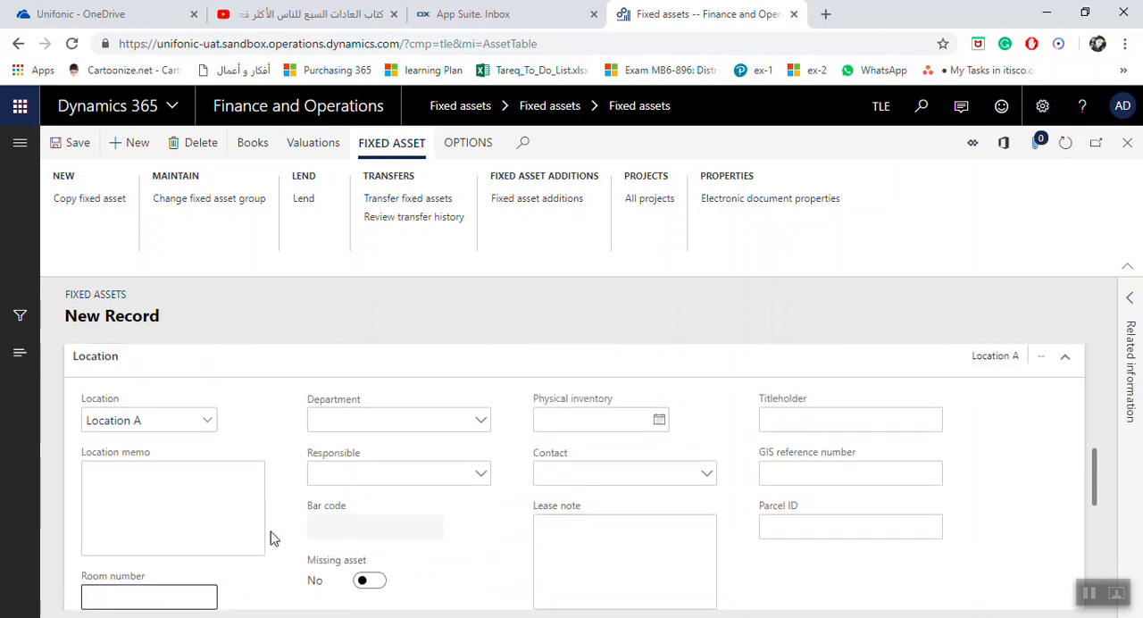
click(381, 473)
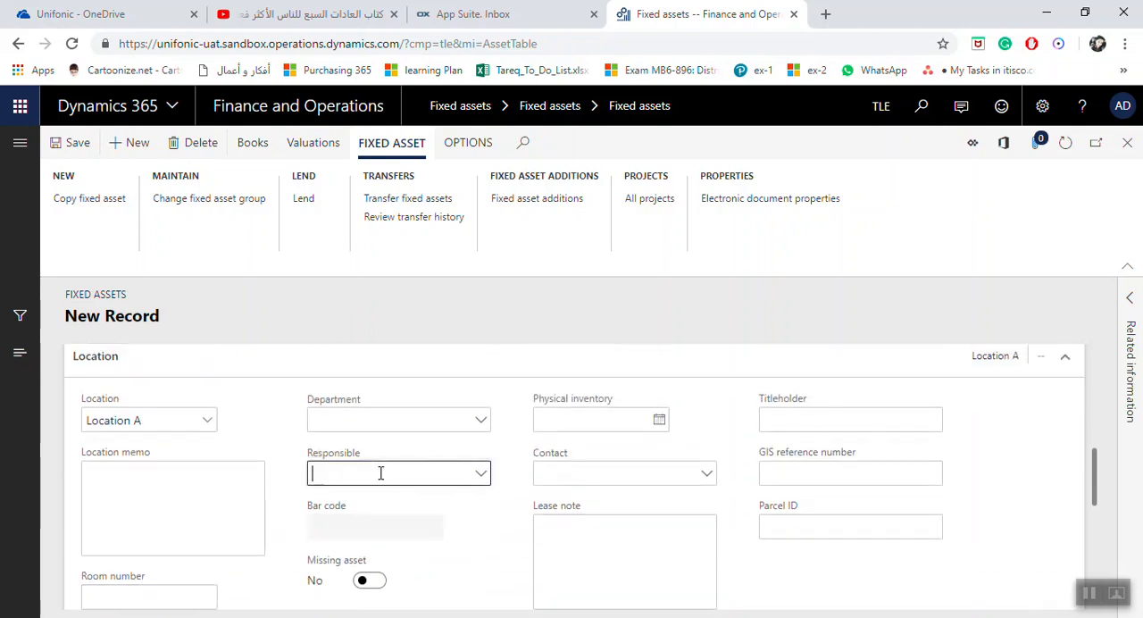
click(394, 427)
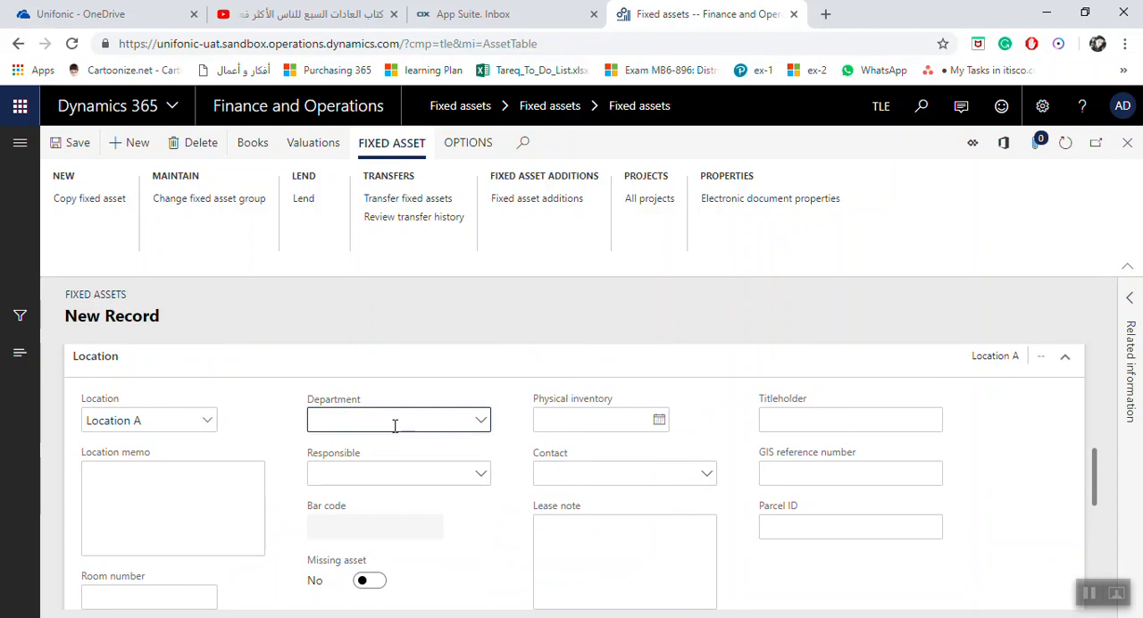
click(620, 479)
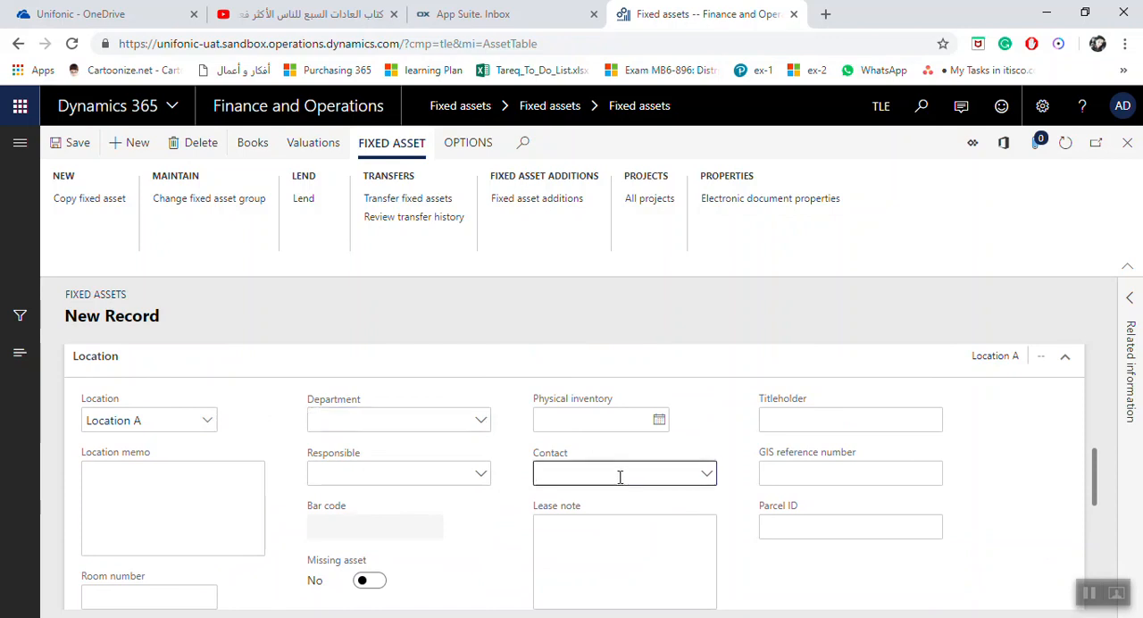
scroll(462, 465, down, 3)
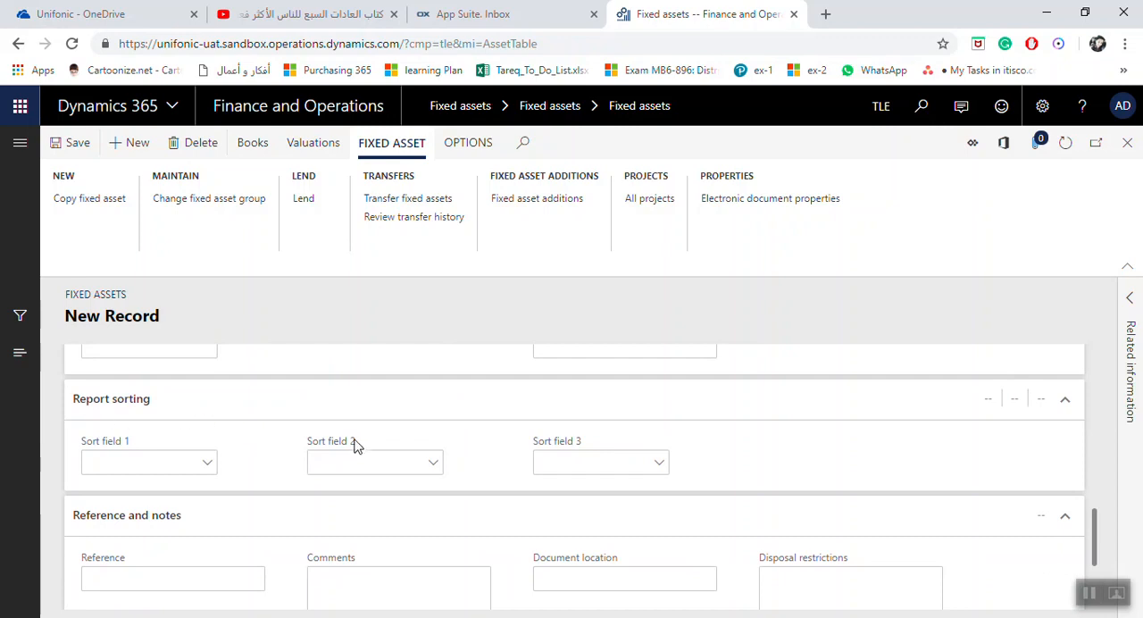
Examine the Reference and notes fields of the asset record and expand the Image section
scroll(384, 451, down, 1)
click(184, 492)
click(431, 508)
click(589, 498)
scroll(585, 497, down, 1)
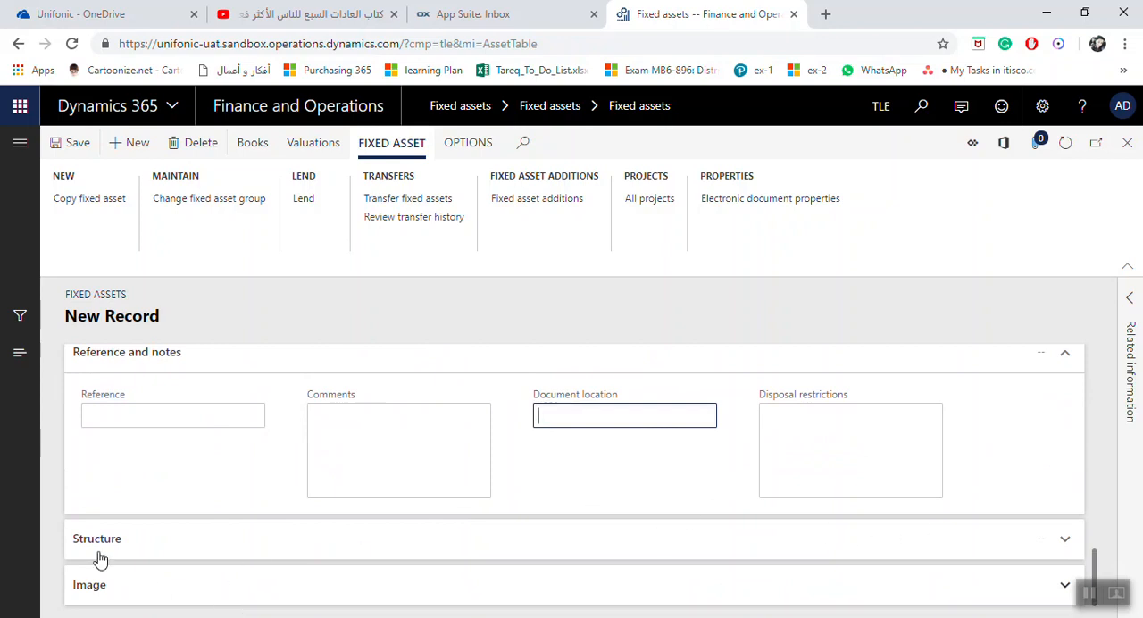
click(89, 593)
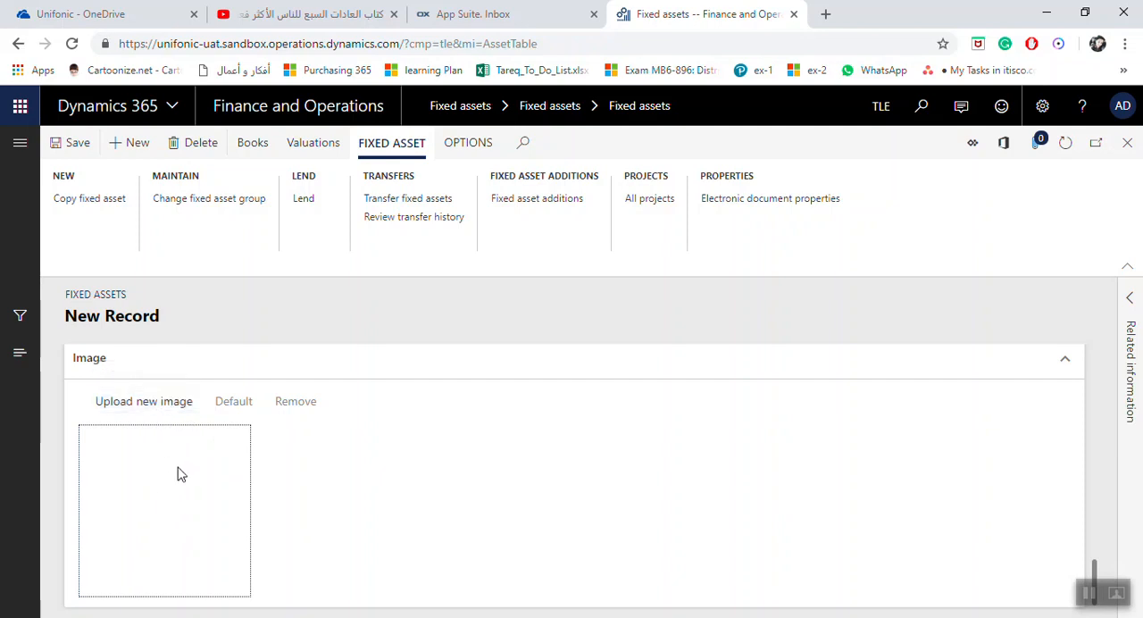
Review the general and location details entered for the new asset record
scroll(831, 500, up, 10)
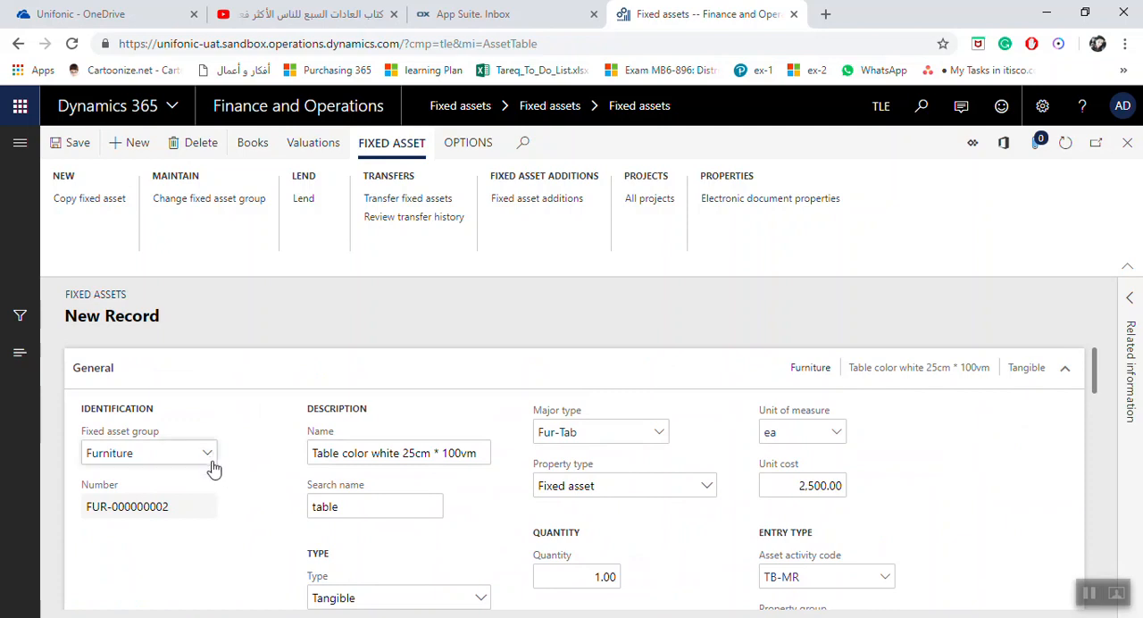
click(379, 452)
scroll(425, 466, down, 1)
scroll(482, 509, up, 1)
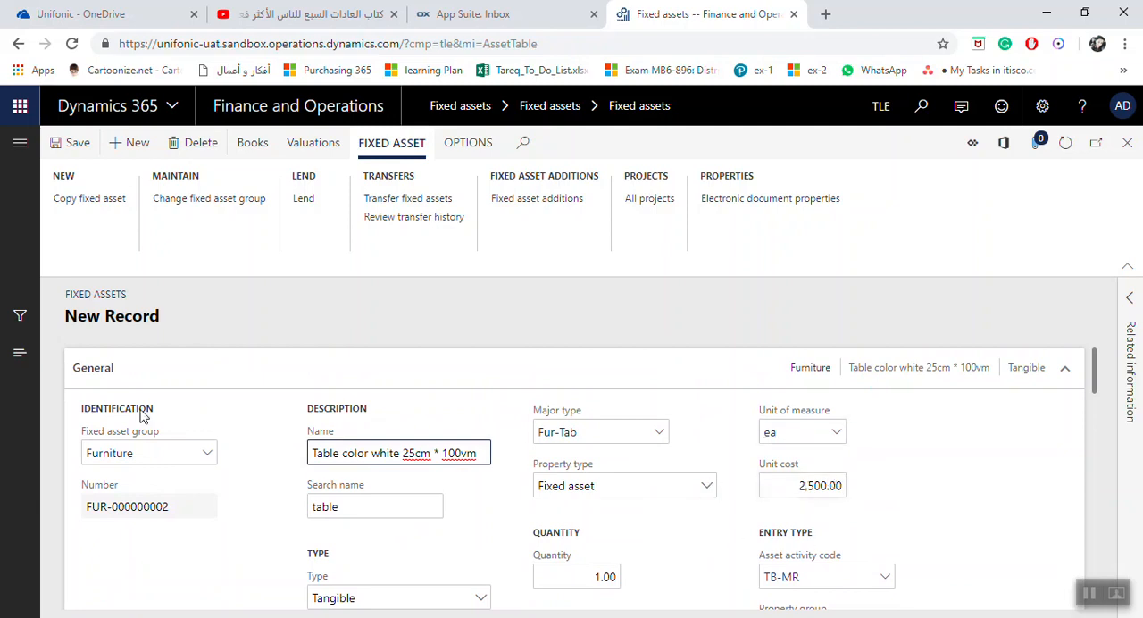
scroll(387, 464, down, 2)
scroll(413, 506, down, 3)
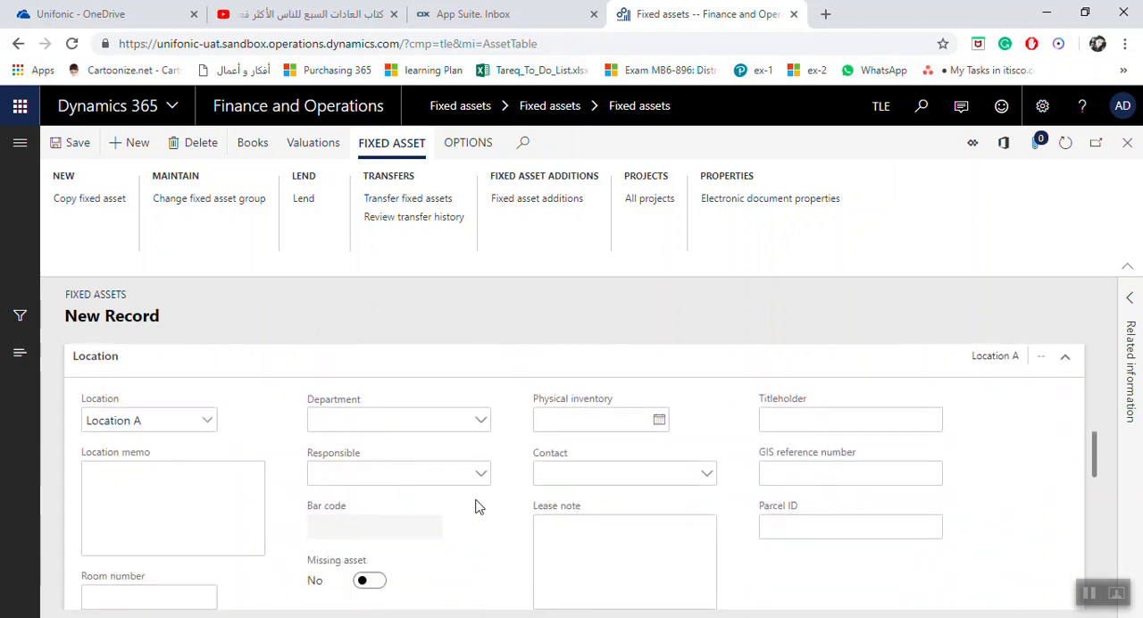
scroll(478, 503, up, 8)
scroll(497, 501, down, 1)
scroll(497, 501, up, 1)
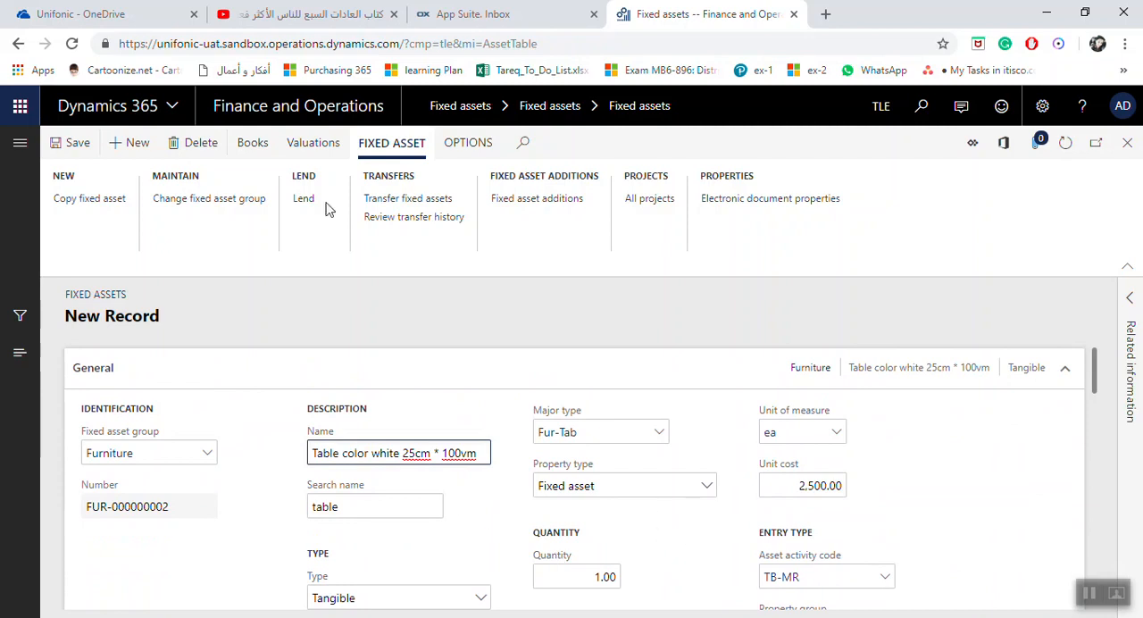
Open the books of the new table asset and review the general details of its Depr book
click(271, 155)
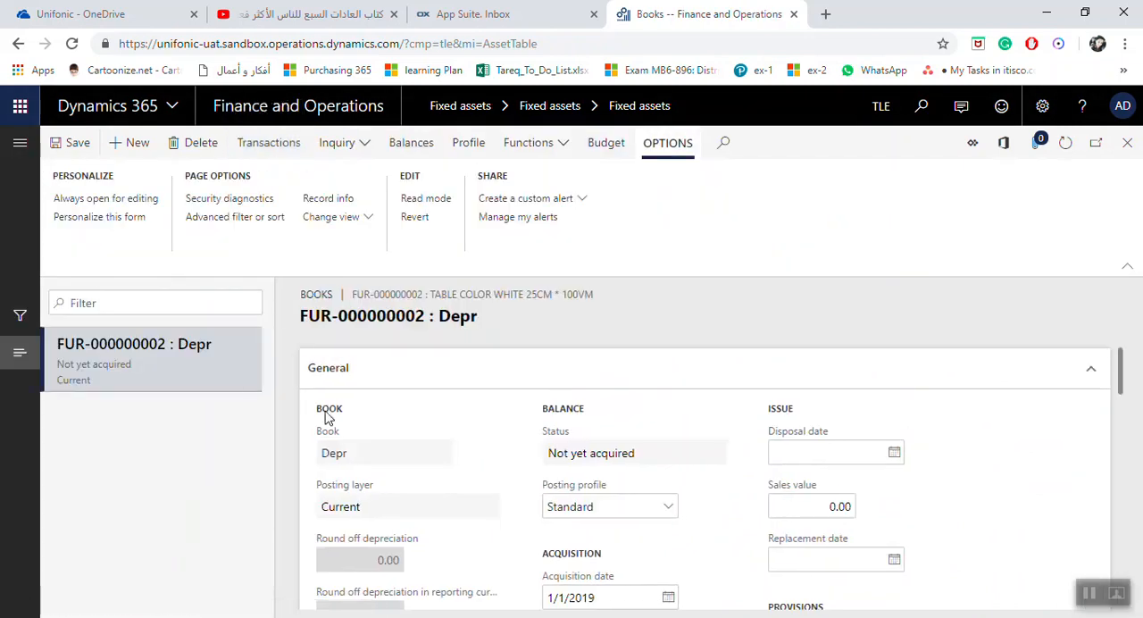
scroll(485, 398, down, 2)
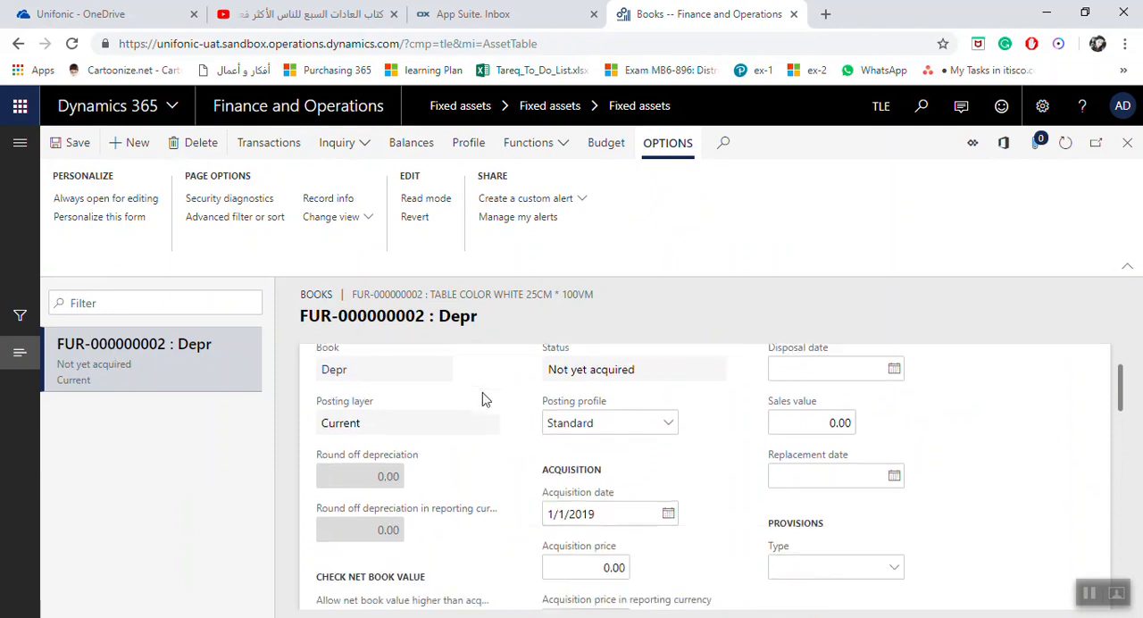
scroll(568, 460, up, 2)
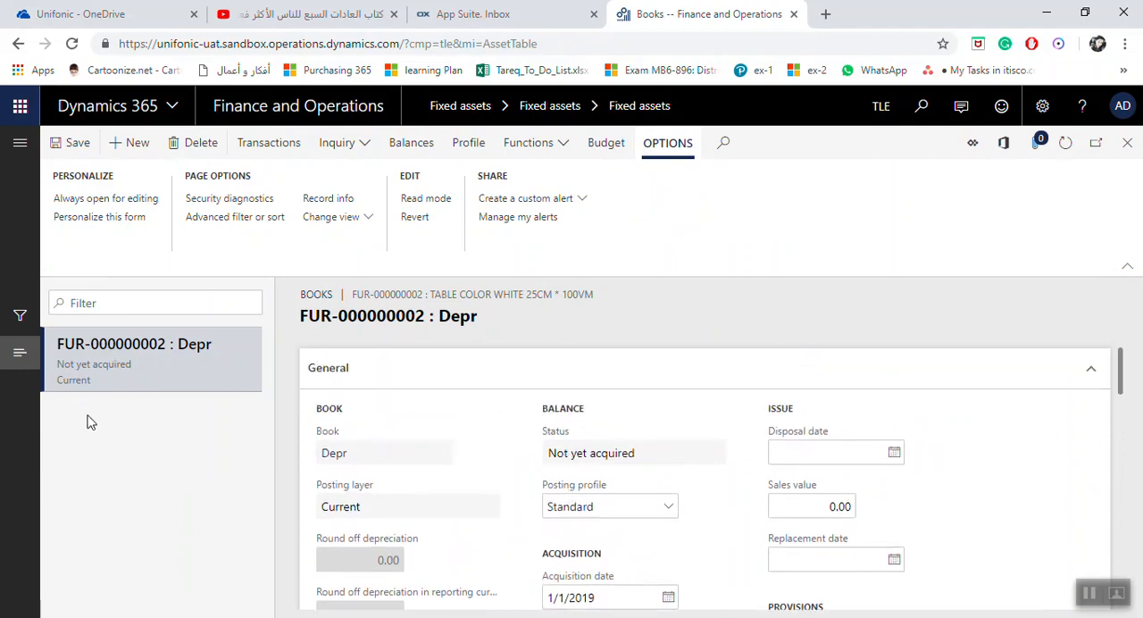
scroll(406, 424, down, 2)
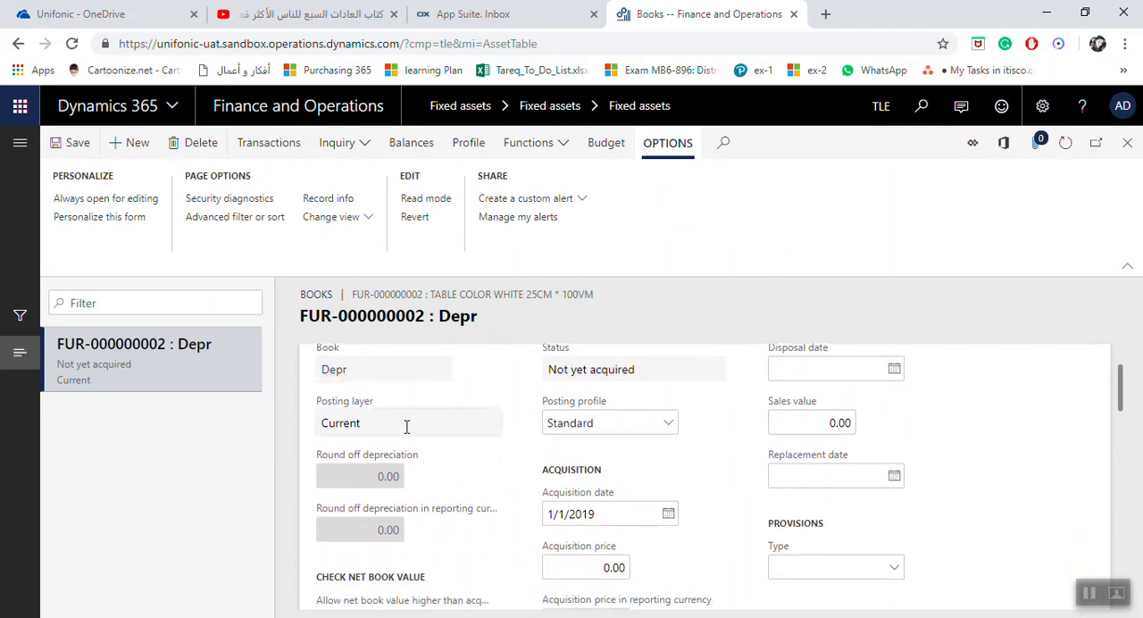
scroll(429, 430, down, 2)
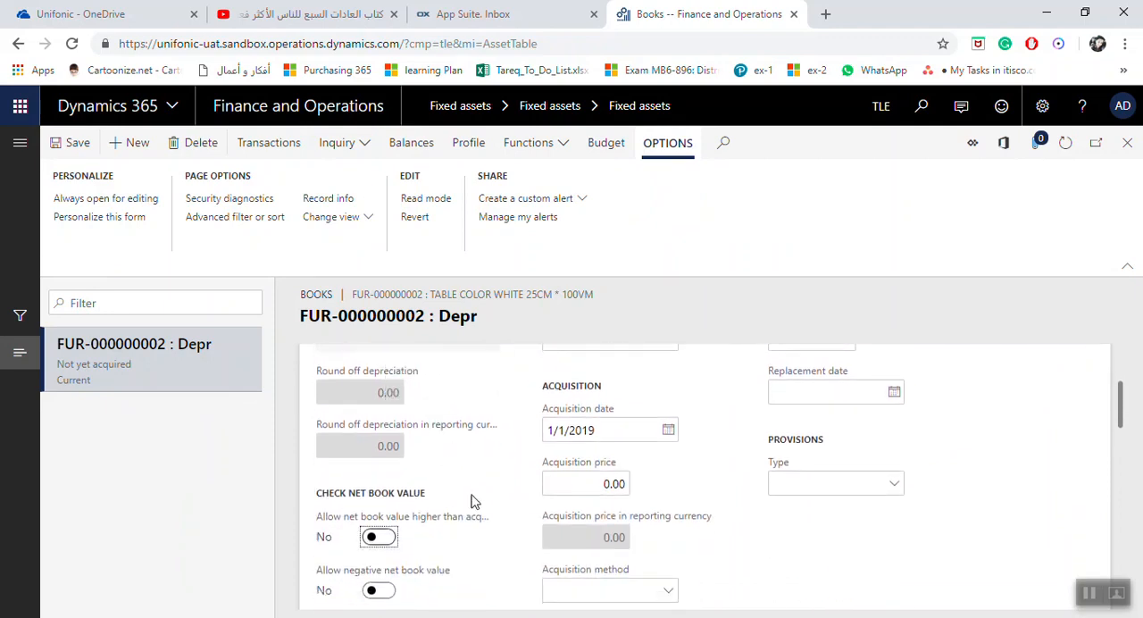
scroll(500, 466, down, 2)
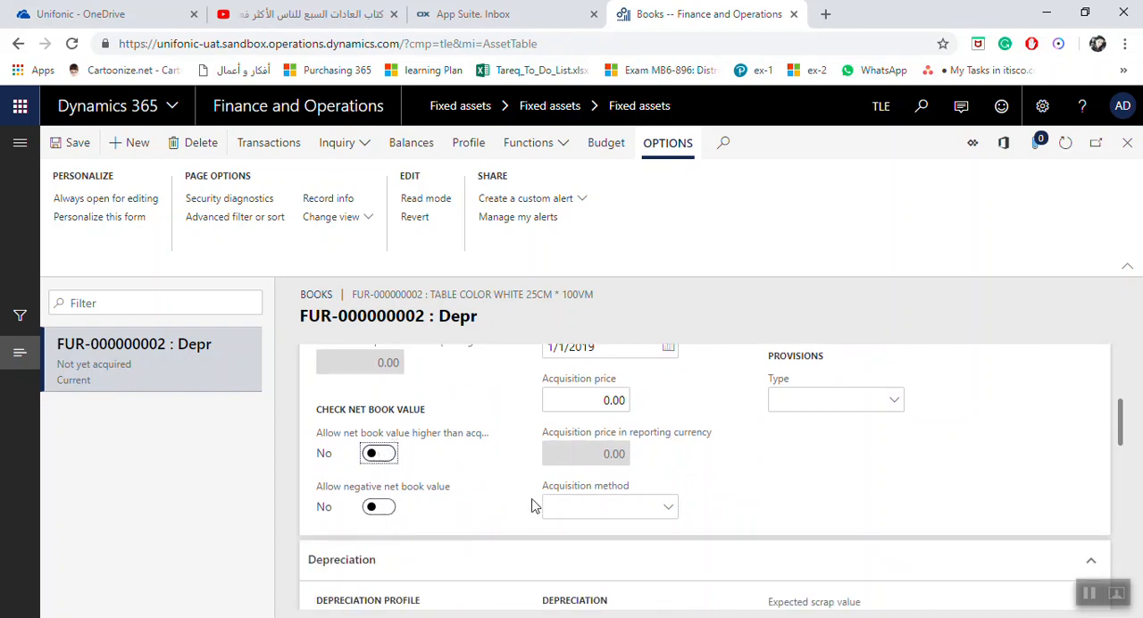
scroll(531, 505, up, 4)
scroll(531, 505, up, 2)
scroll(531, 505, down, 2)
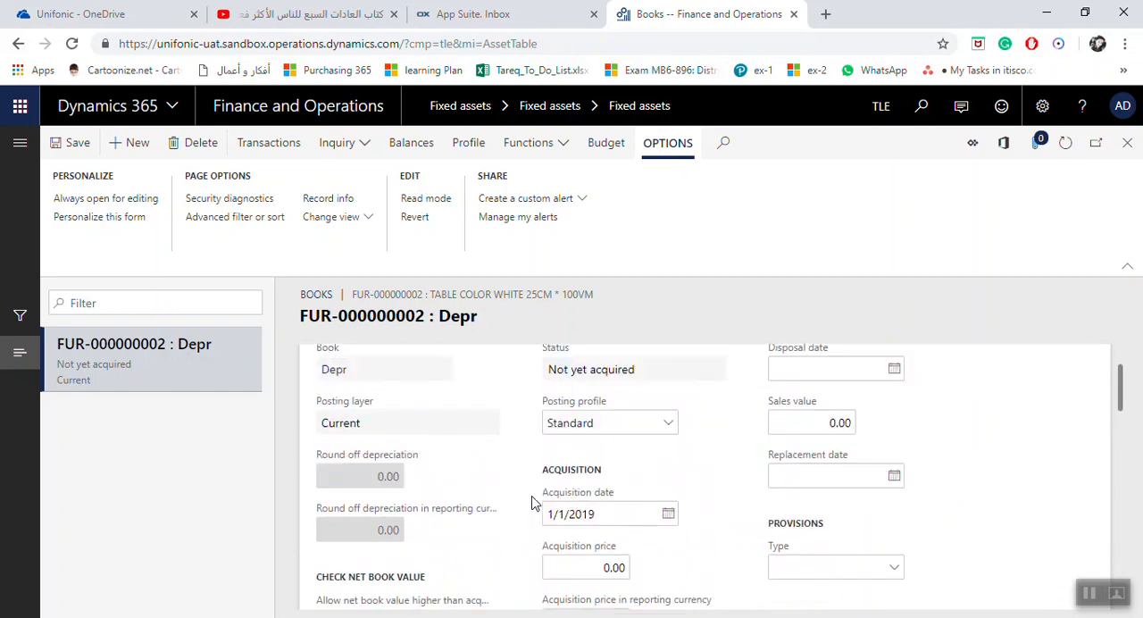
Set the Depr book's acquisition price to 2,500.00
scroll(532, 505, down, 2)
click(607, 483)
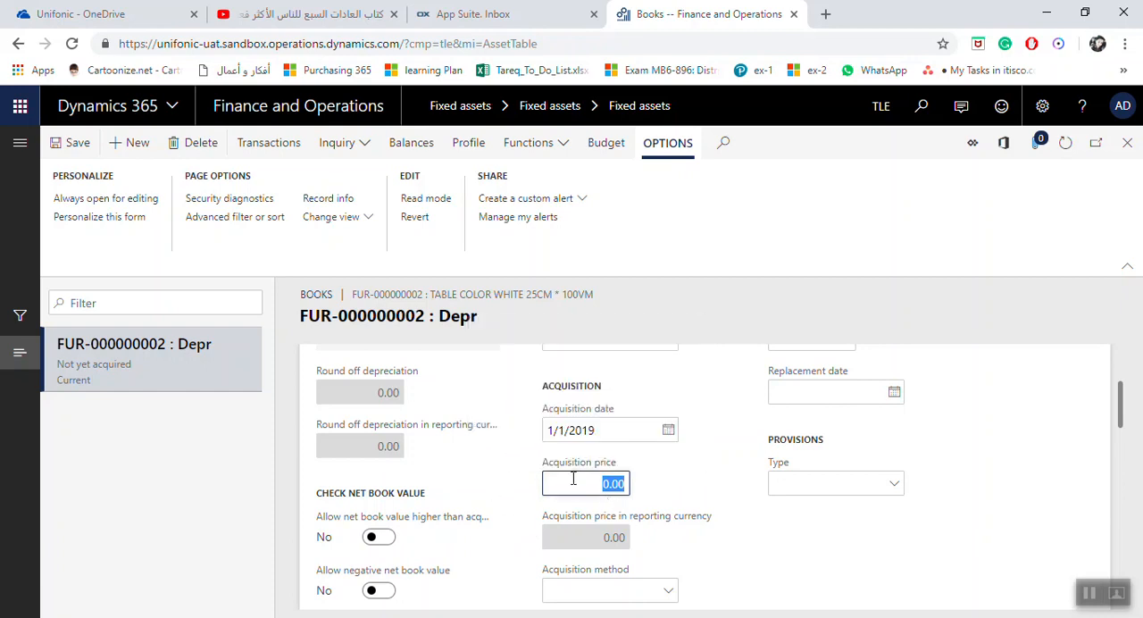
drag(571, 483, 610, 485)
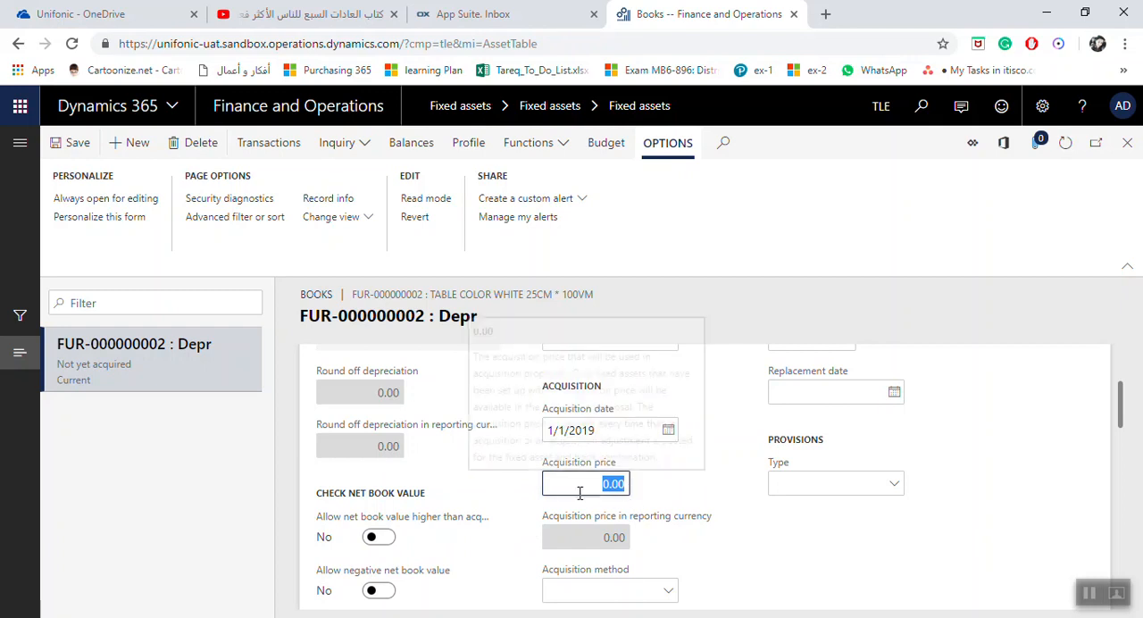
text(2500)
key(Tab)
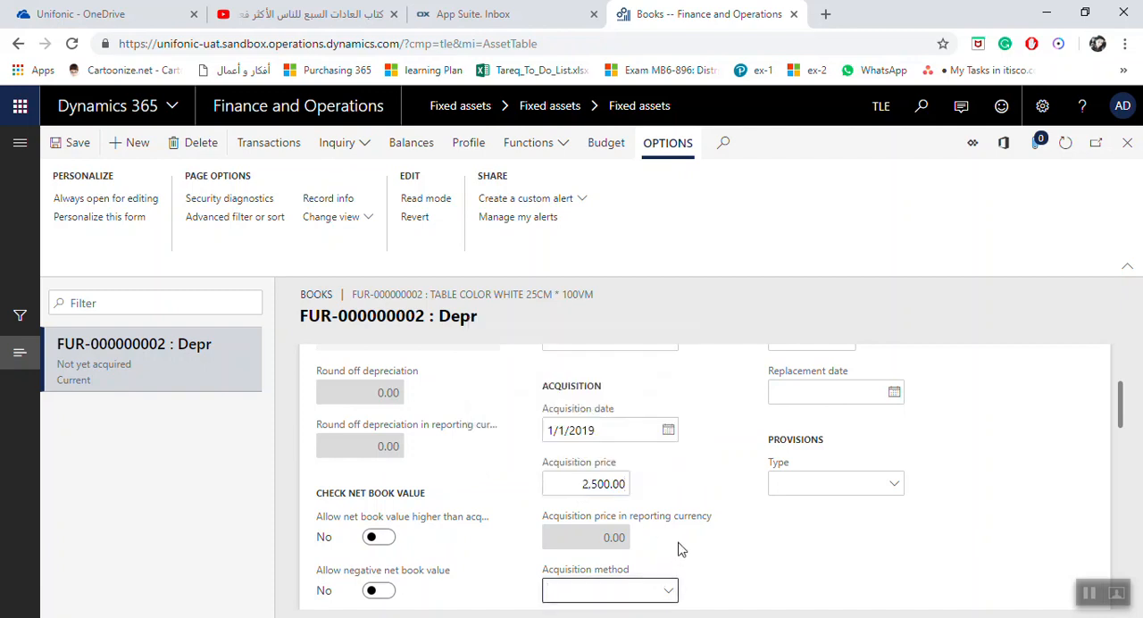
click(571, 490)
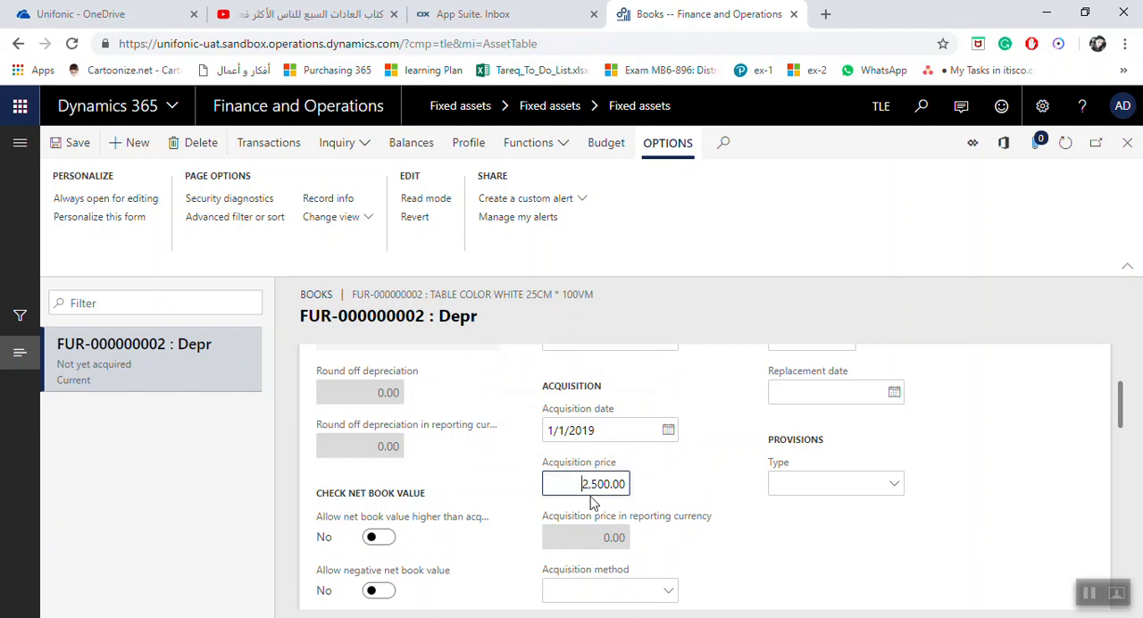
Check which acquisition methods are available for the Depr book, leaving the field empty
scroll(669, 504, down, 1)
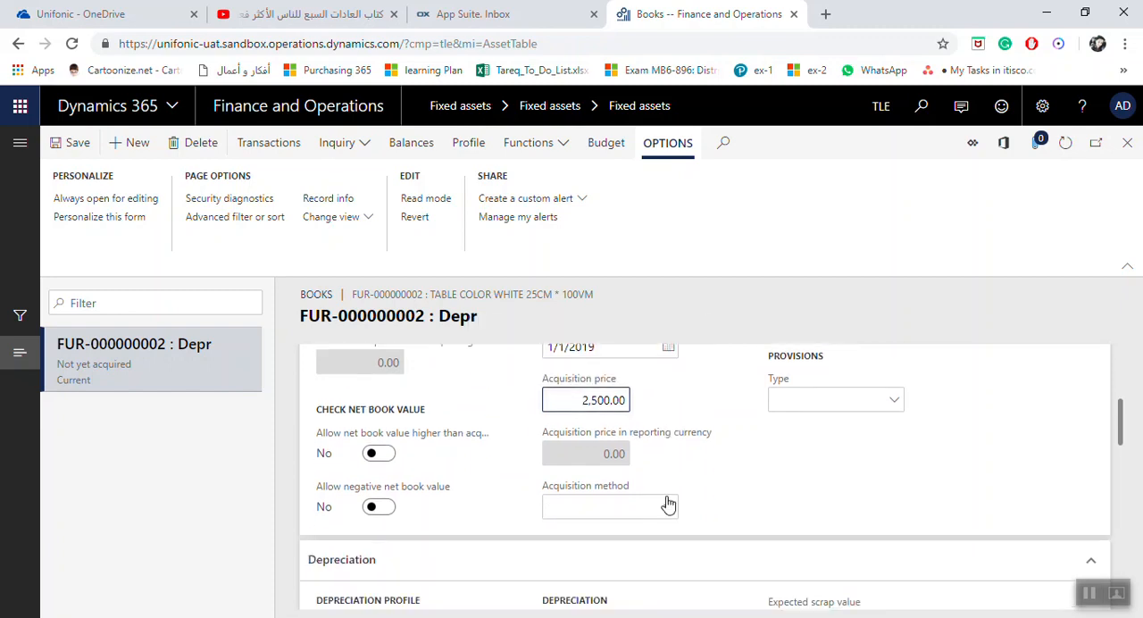
scroll(789, 516, up, 2)
scroll(789, 514, down, 1)
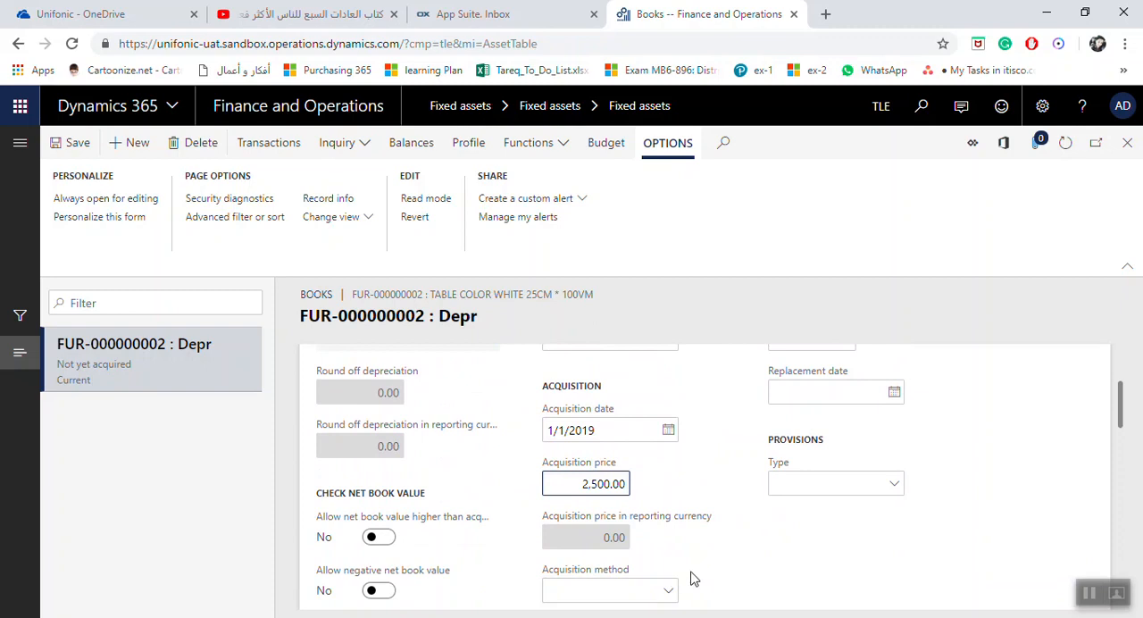
scroll(684, 593, down, 1)
click(675, 513)
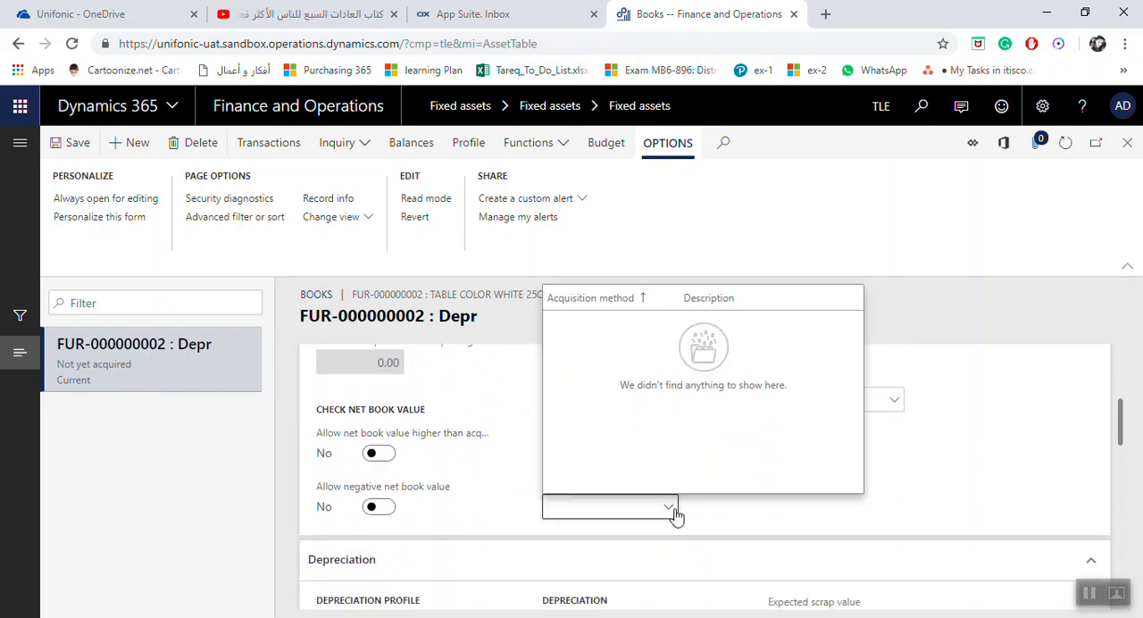
click(676, 515)
scroll(776, 505, up, 3)
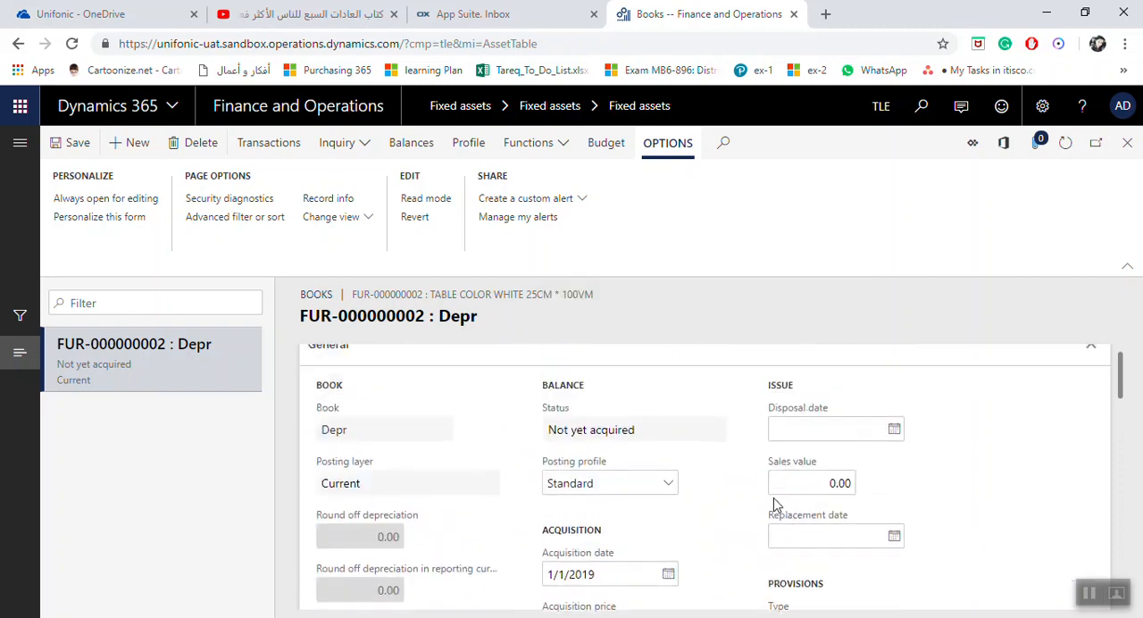
Examine the book's disposal date, sales value and replacement date fields and the available provision types
click(817, 455)
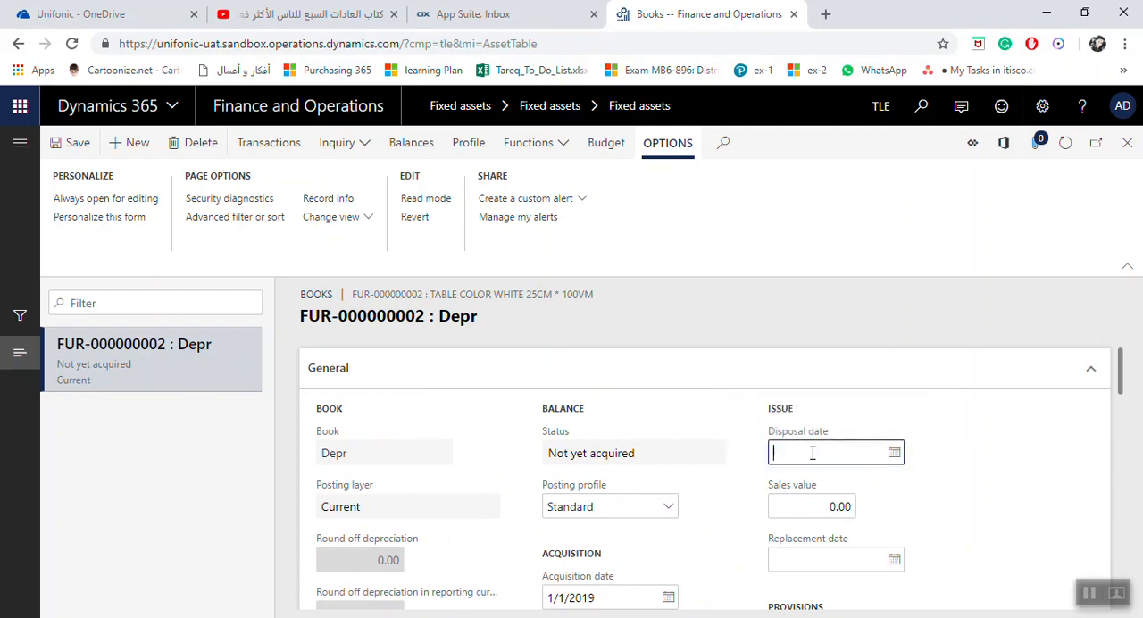
click(811, 509)
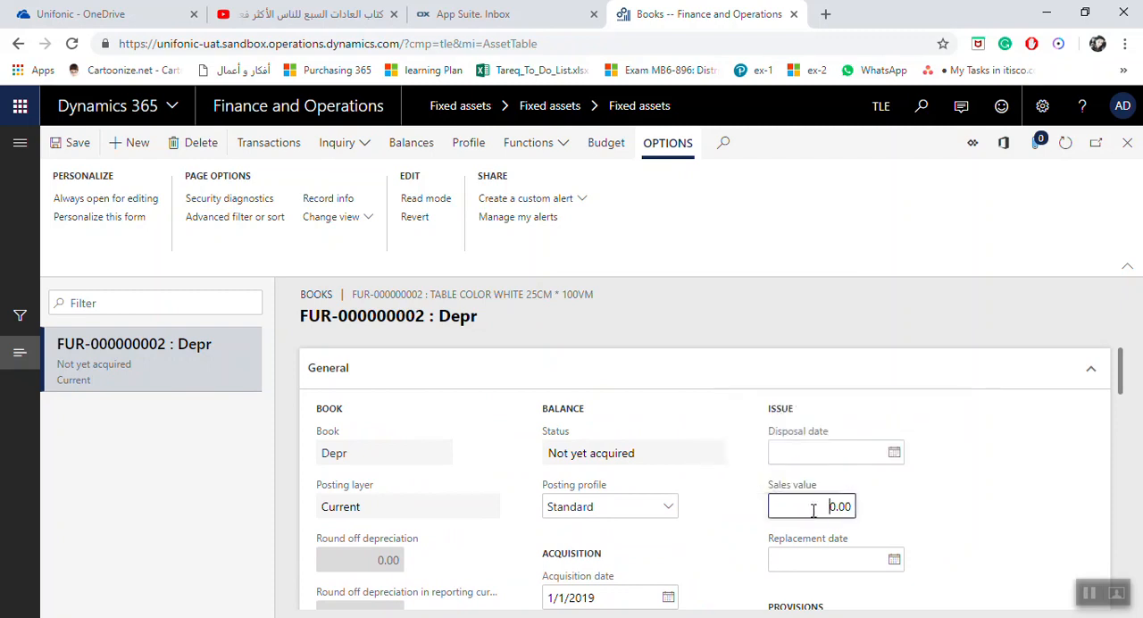
scroll(835, 496, down, 1)
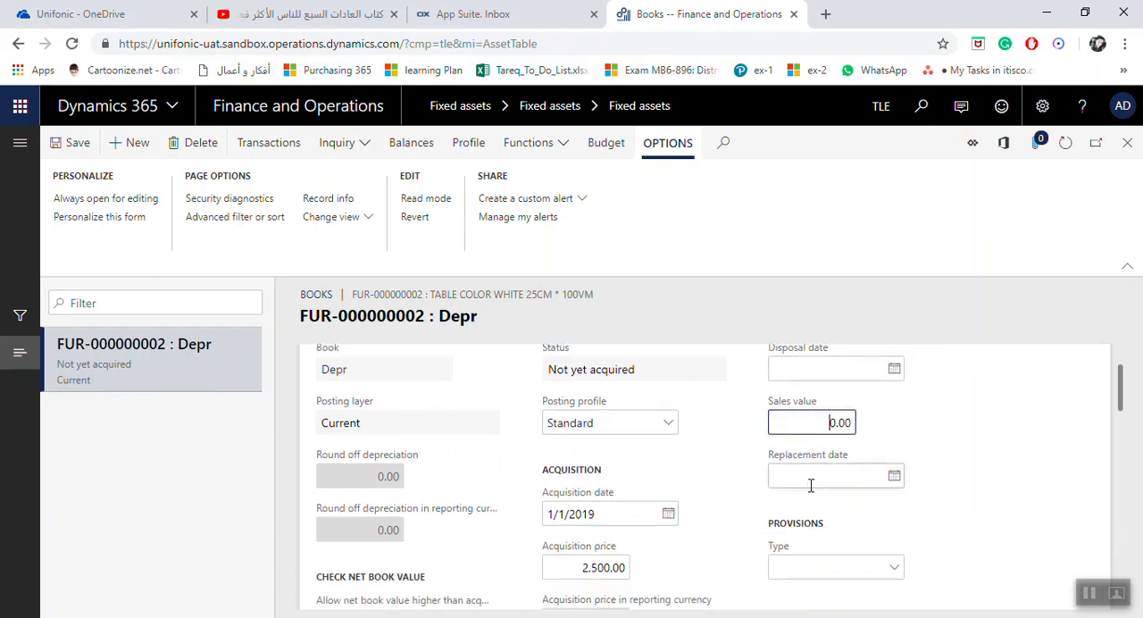
click(827, 482)
scroll(835, 483, down, 1)
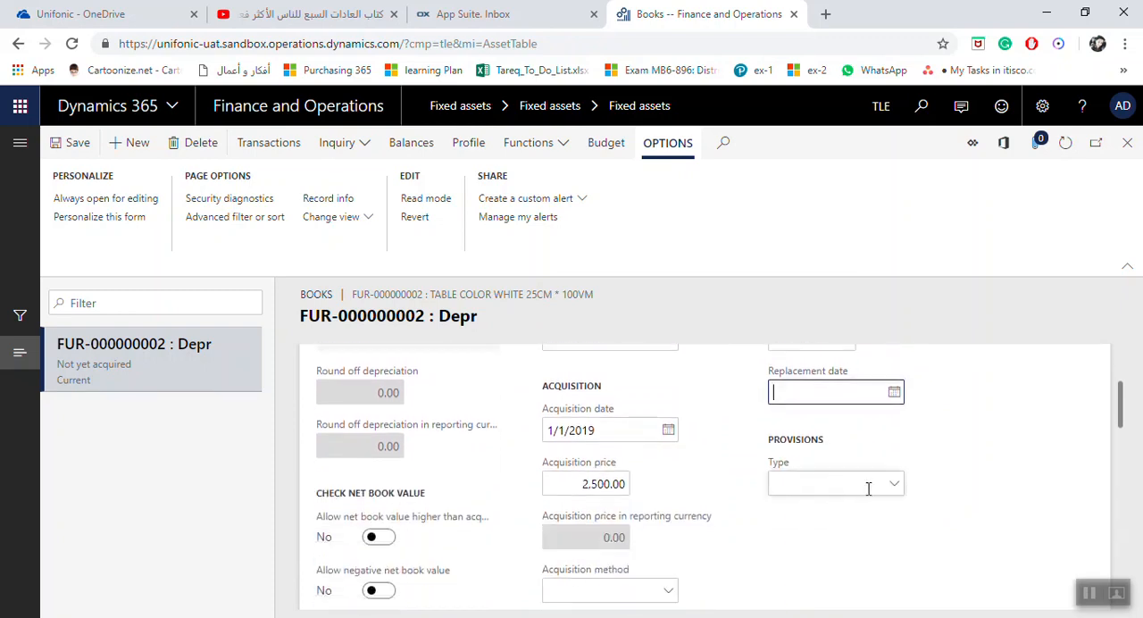
click(893, 489)
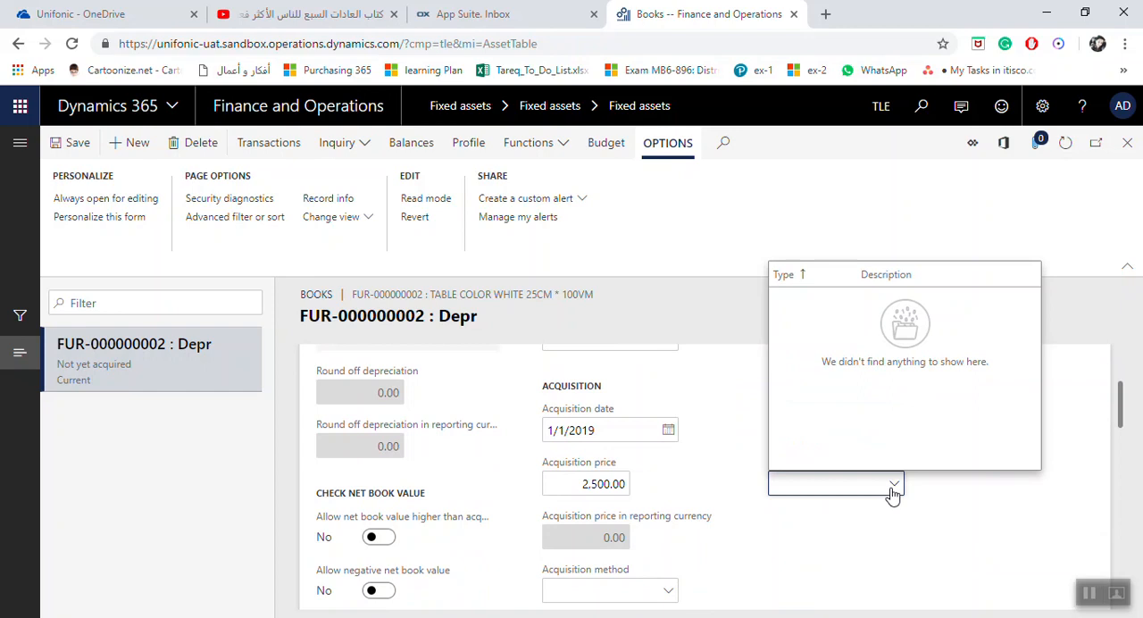
click(893, 489)
Examine the depreciation settings of the Depr book, including its depreciation profiles, run date, service life and depreciation periods
scroll(711, 487, down, 1)
scroll(712, 488, down, 1)
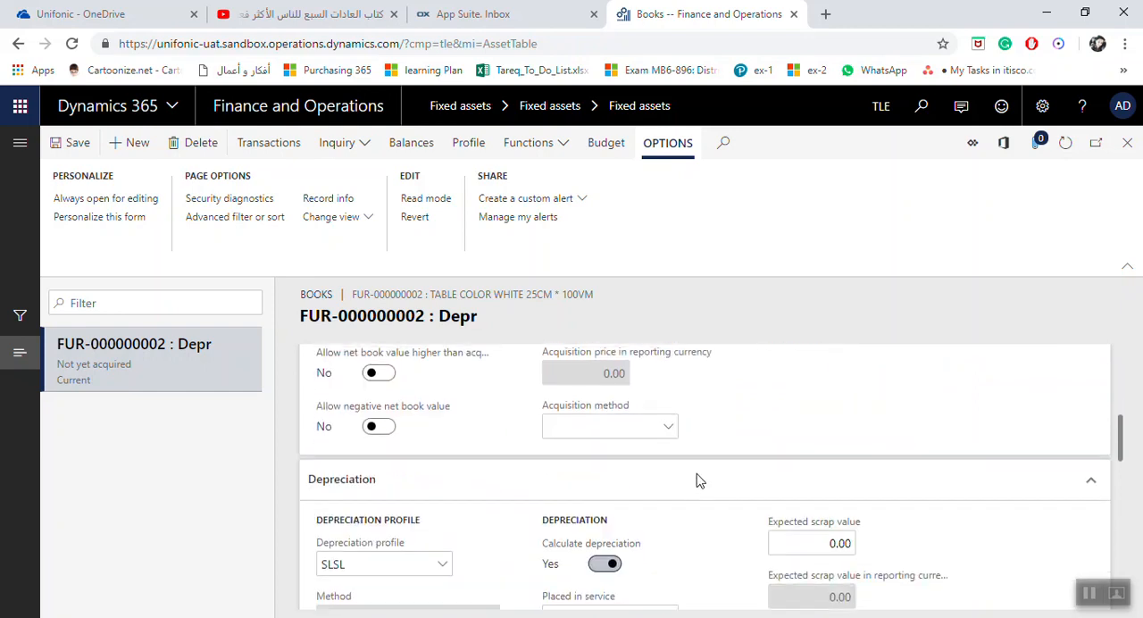
scroll(698, 482, down, 1)
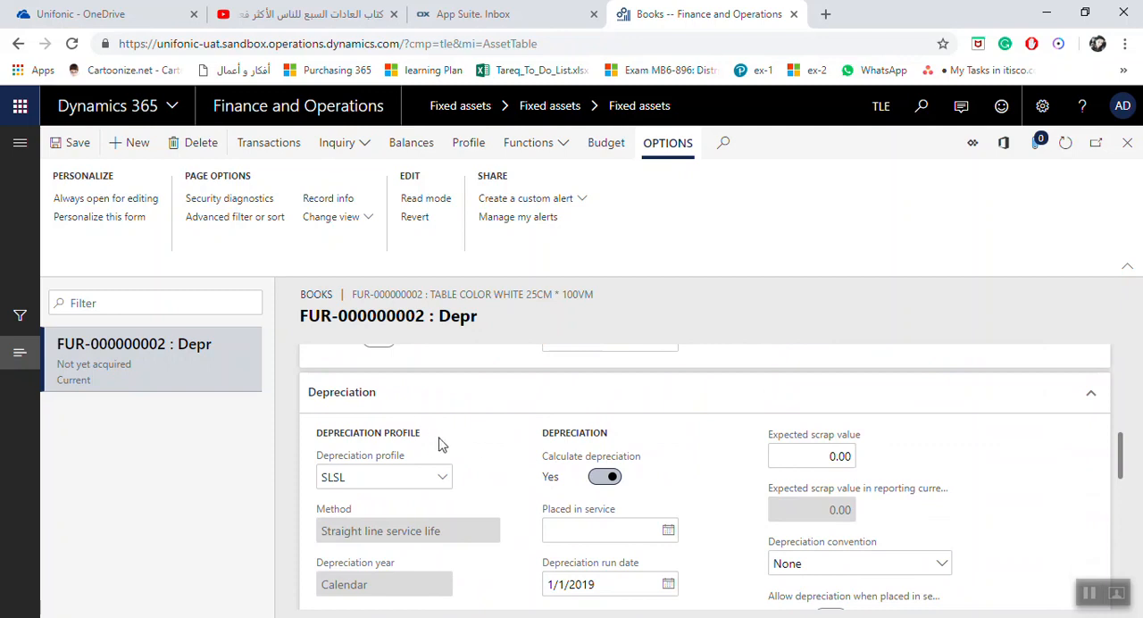
scroll(431, 498, down, 1)
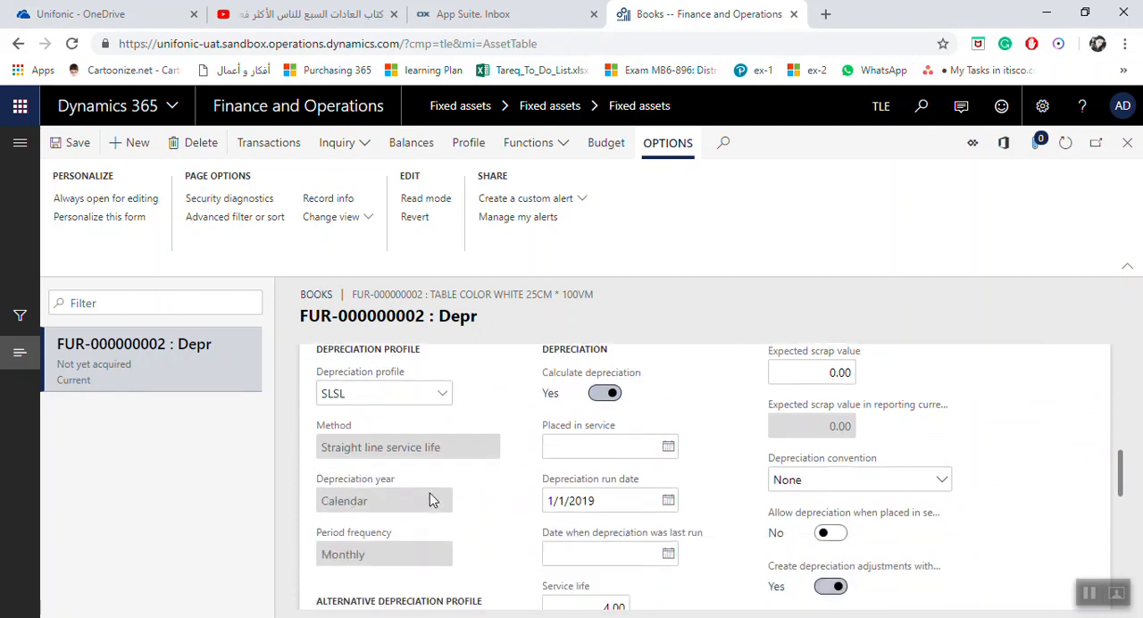
scroll(430, 498, down, 2)
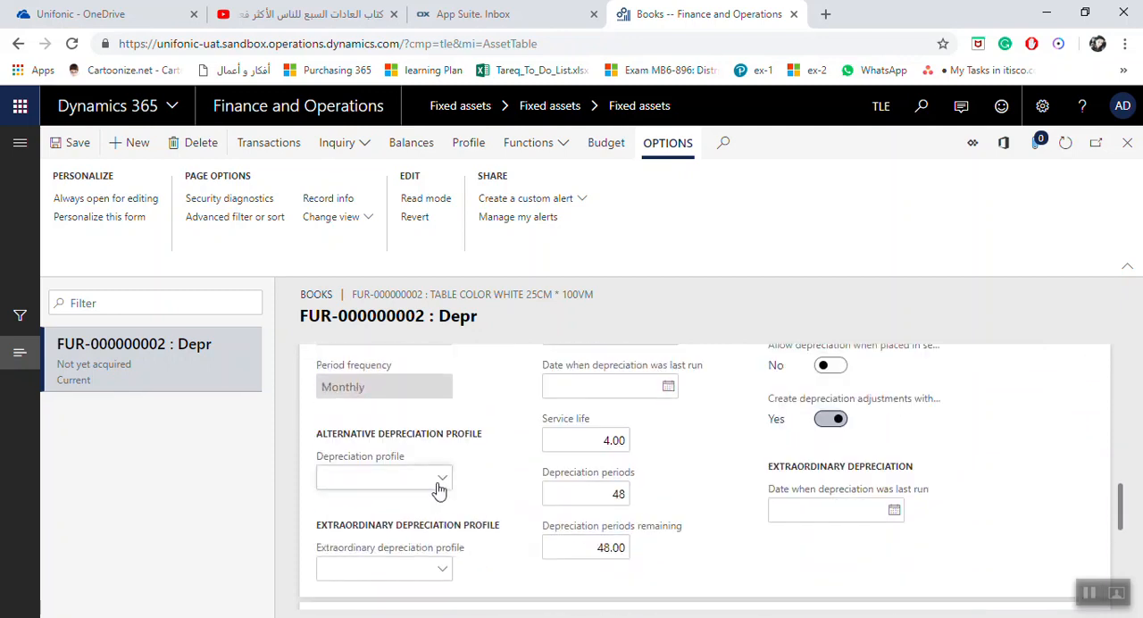
Set the Depr book's service life to 5 years and check the resulting depreciation periods and periods remaining
scroll(549, 507, up, 1)
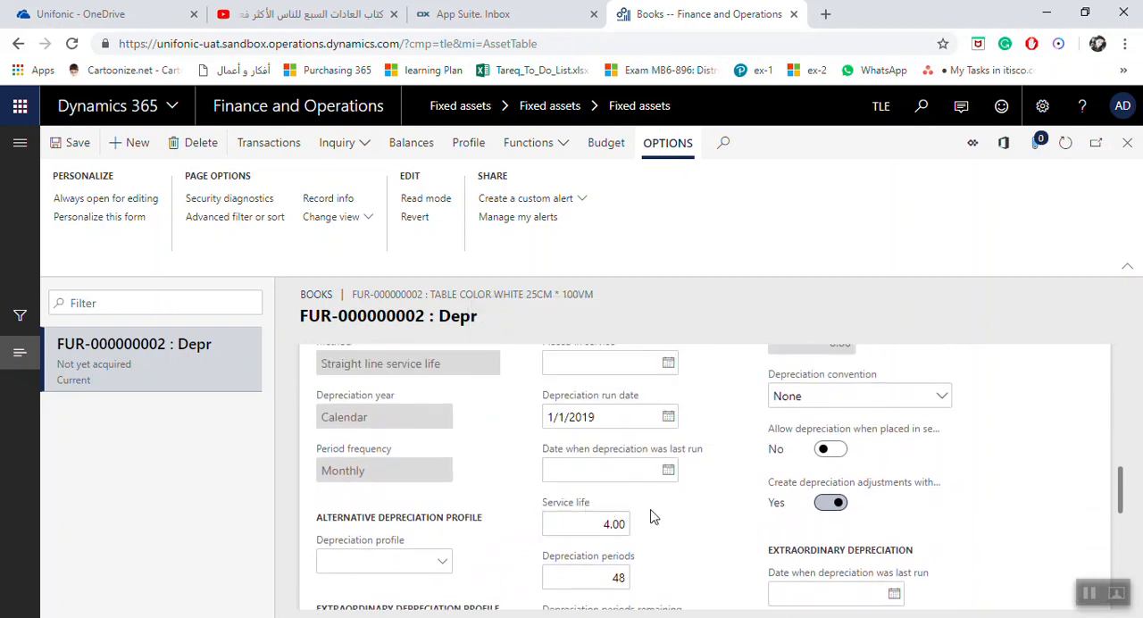
click(592, 530)
drag(585, 531, 642, 535)
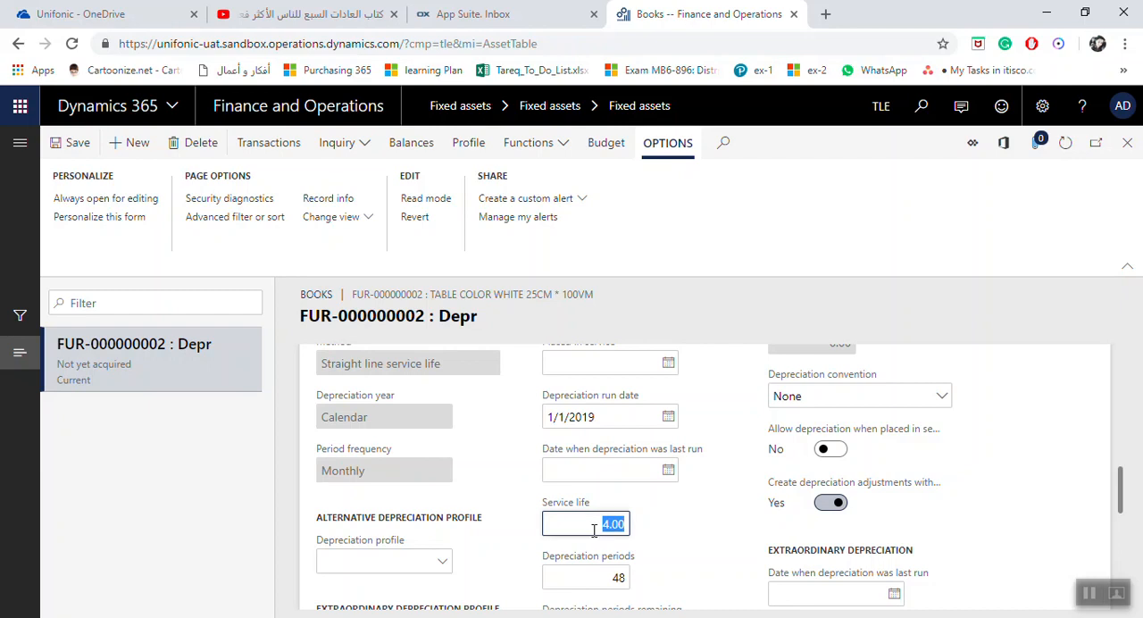
text(5)
click(596, 574)
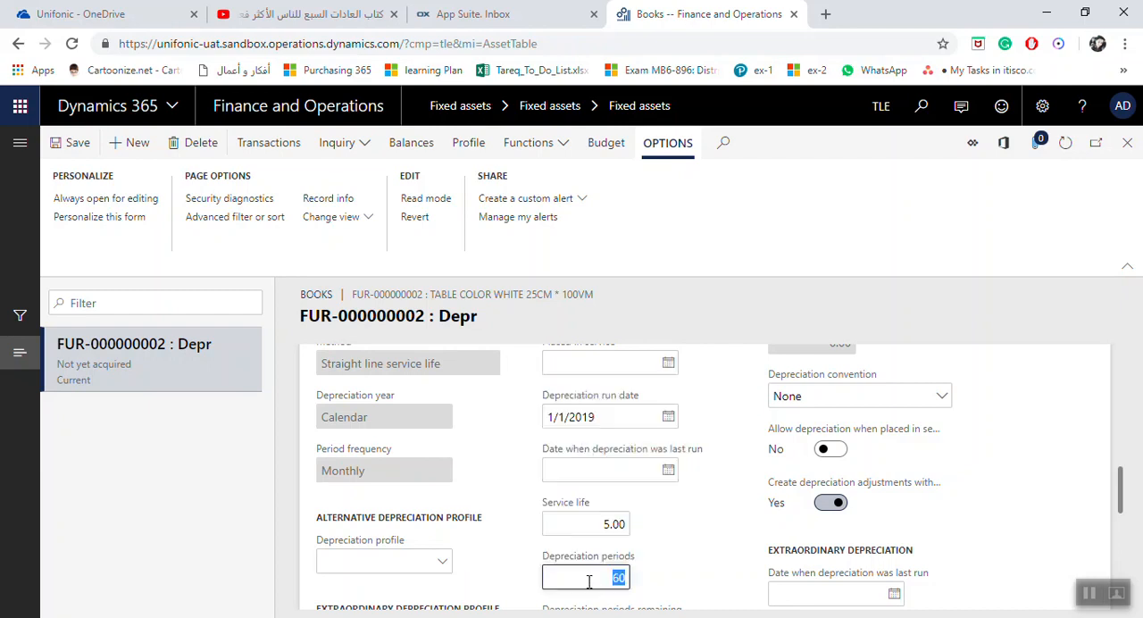
scroll(649, 536, down, 2)
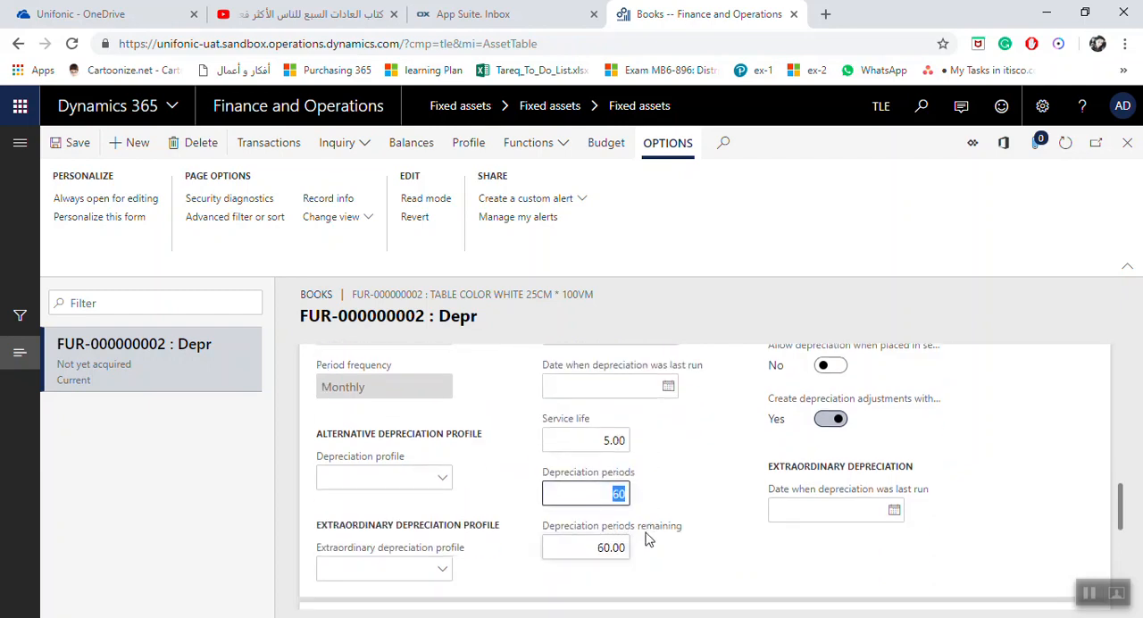
Review the Depr book's expected scrap value, depreciation run date, depreciation convention and depreciation adjustment settings
scroll(643, 546, up, 3)
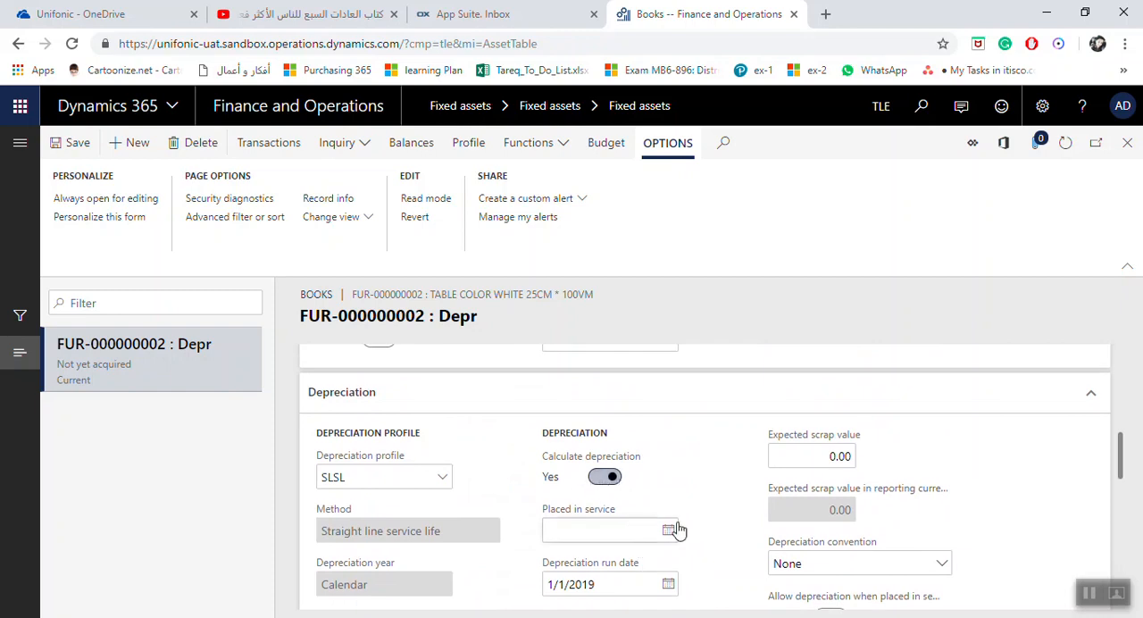
mouse_move(804, 455)
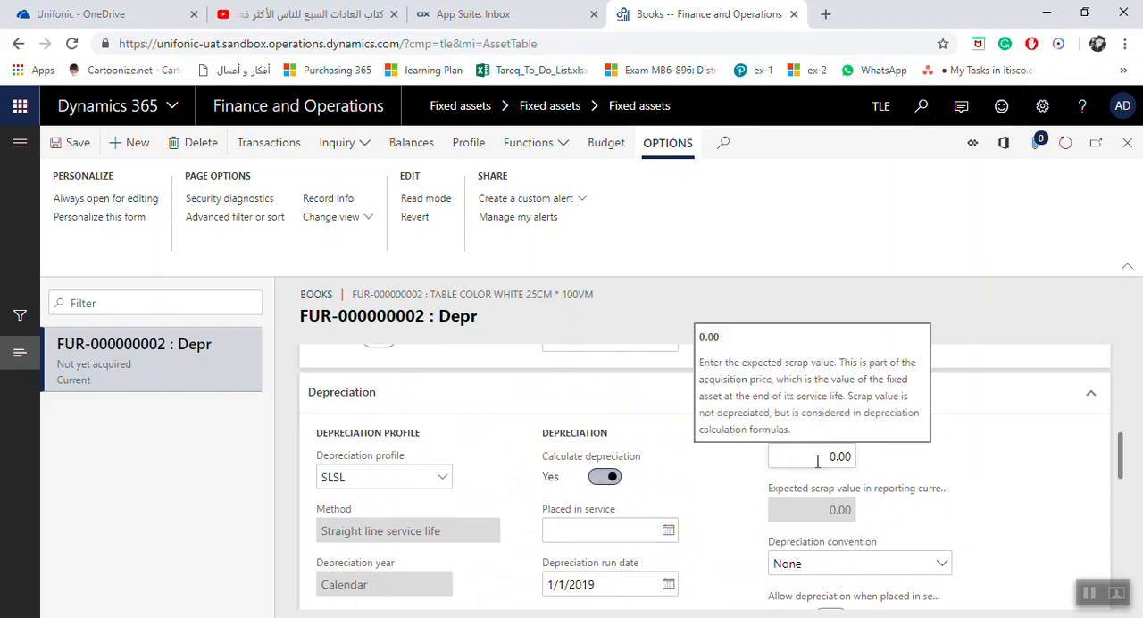
click(628, 582)
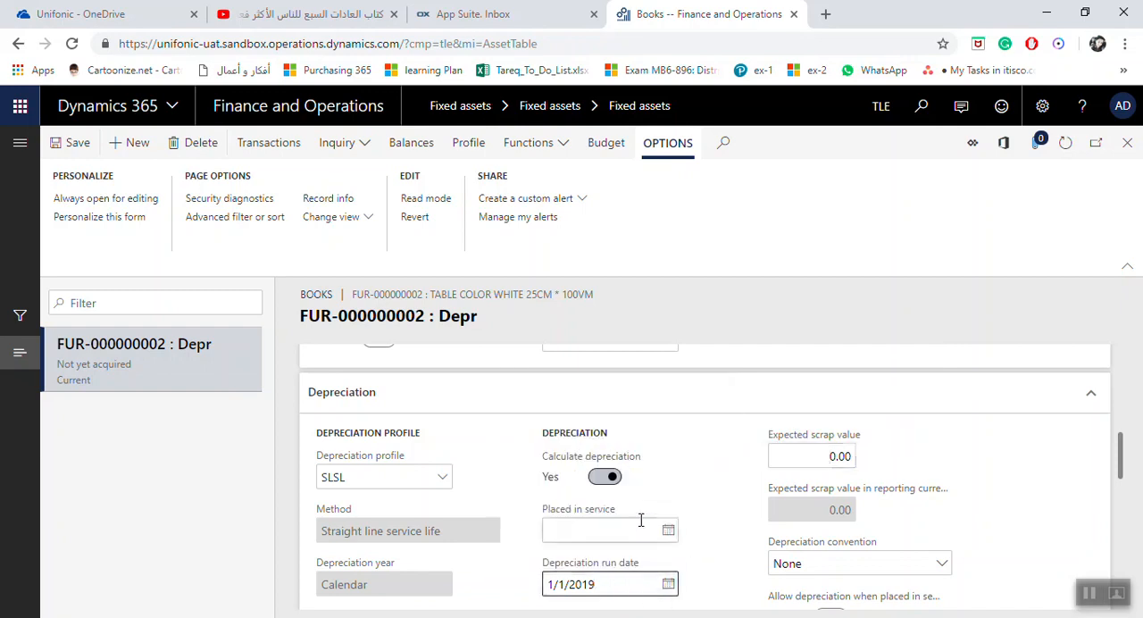
scroll(639, 522, down, 1)
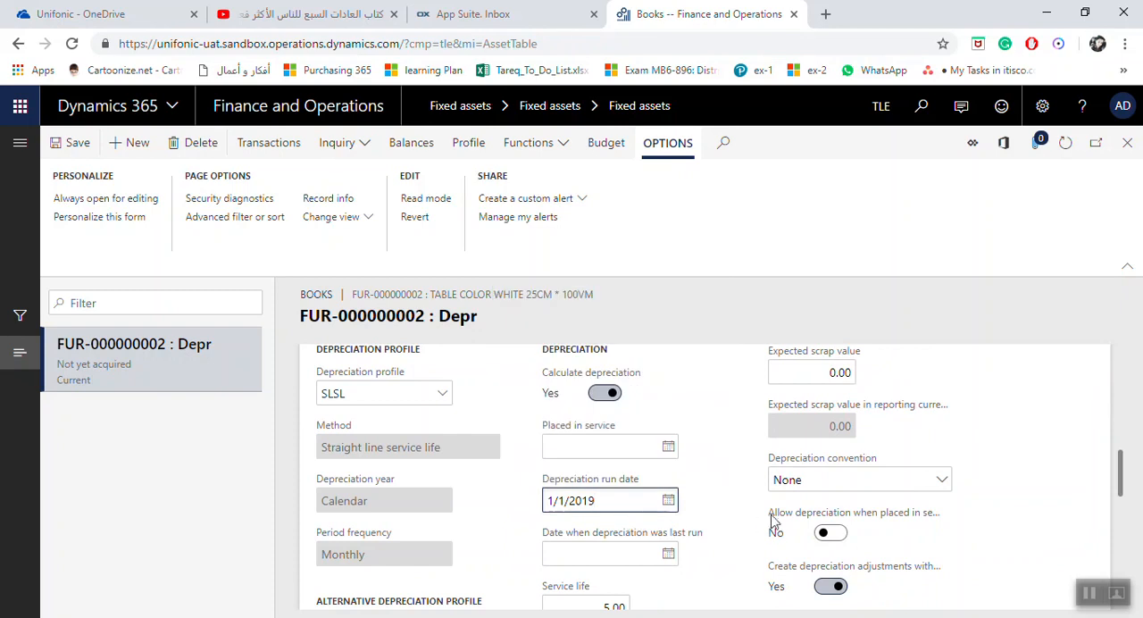
scroll(665, 507, down, 1)
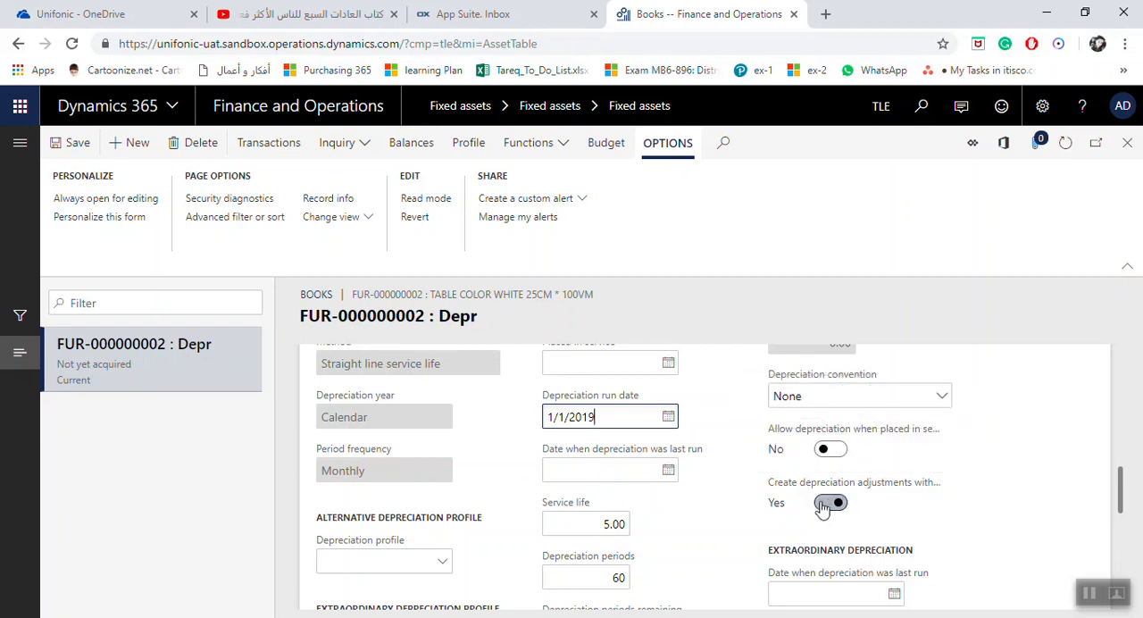
Set the book's default financial dimensions to function General and administration and department 00000002 (Accounting)
scroll(651, 469, down, 3)
scroll(651, 469, down, 3)
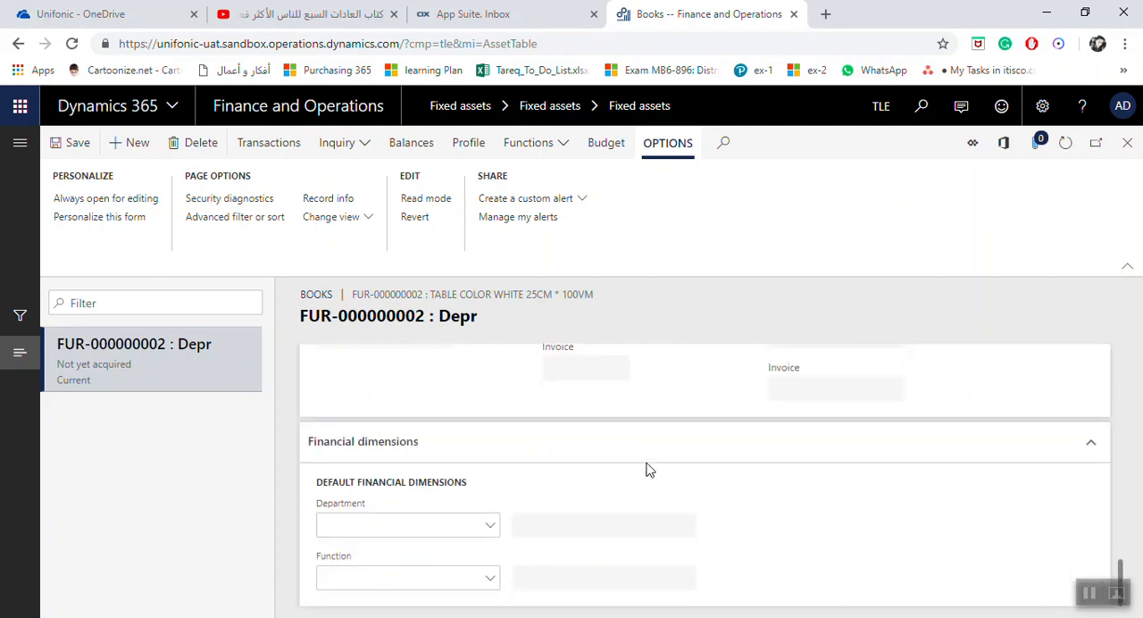
click(494, 578)
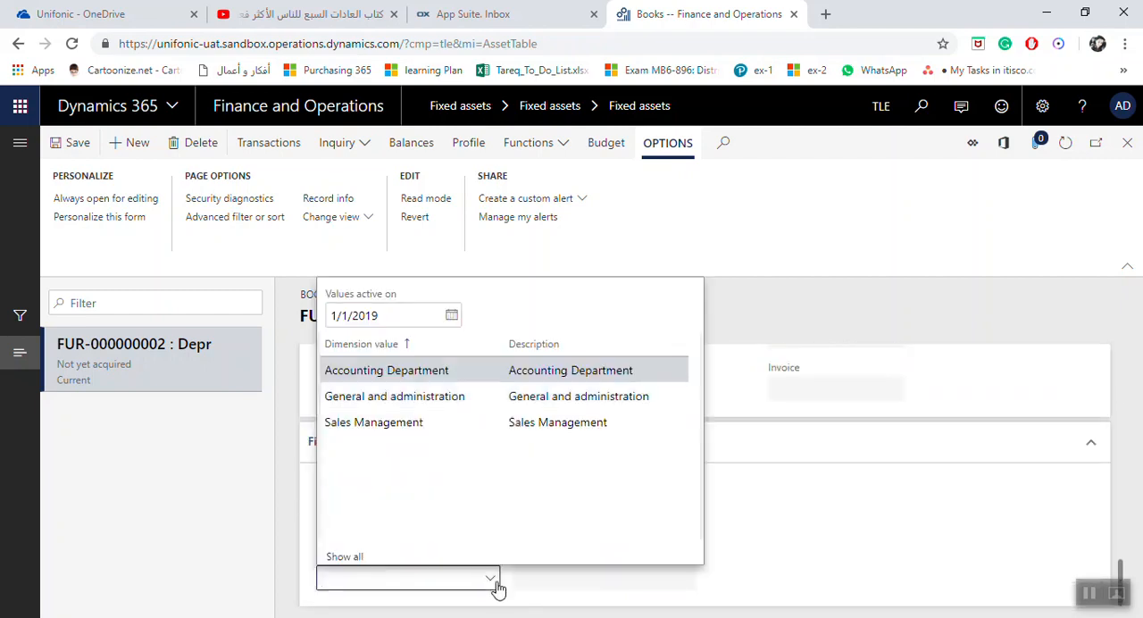
click(448, 400)
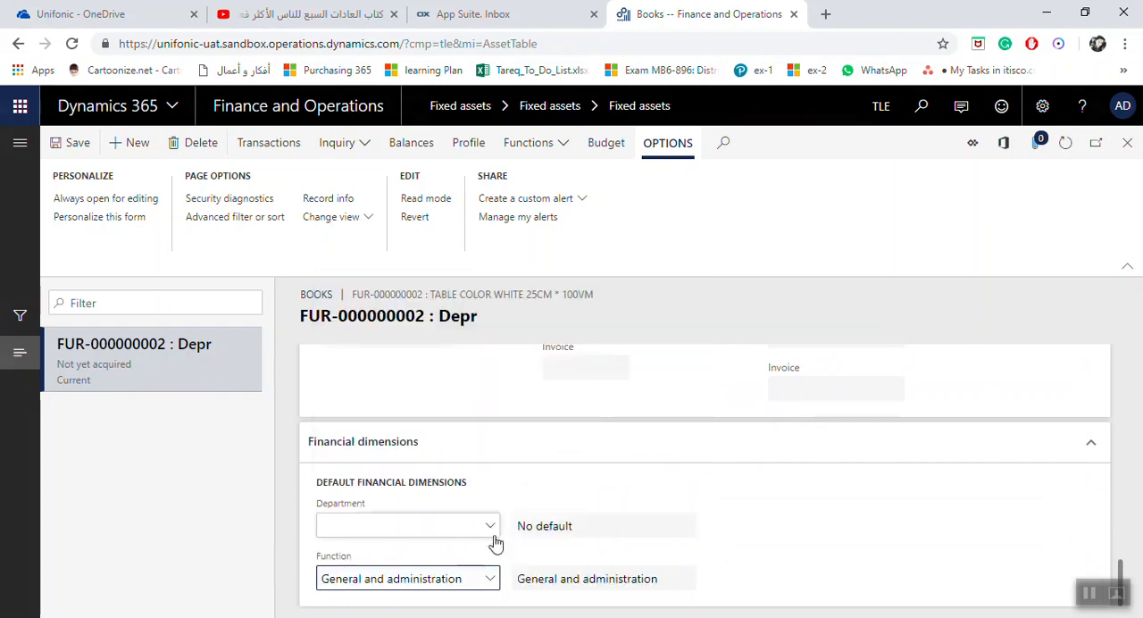
click(494, 527)
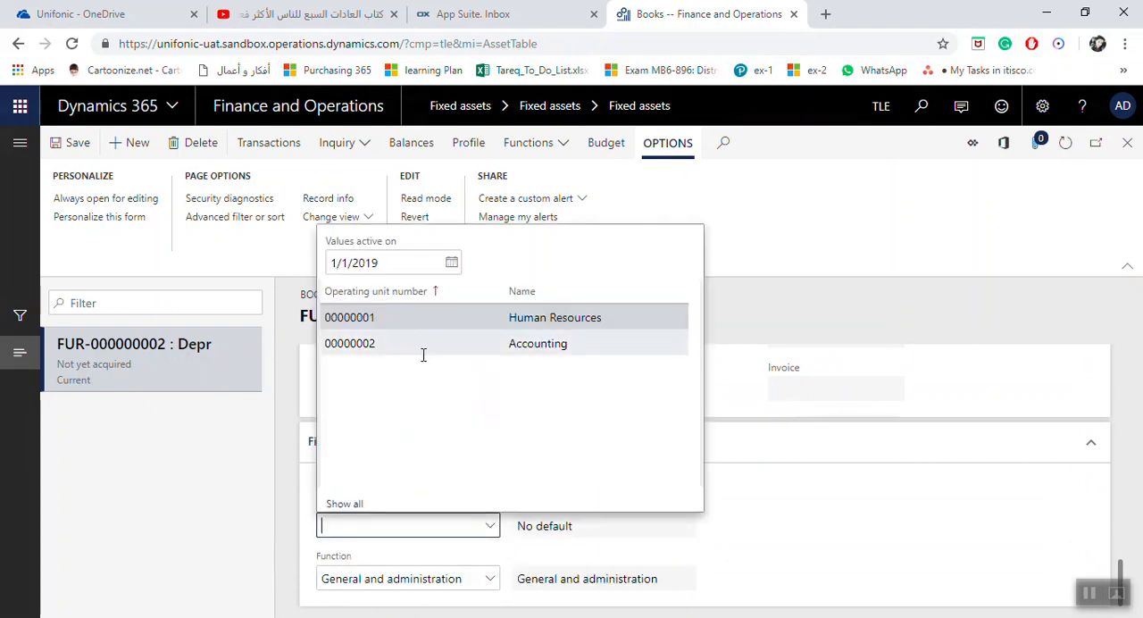
click(424, 356)
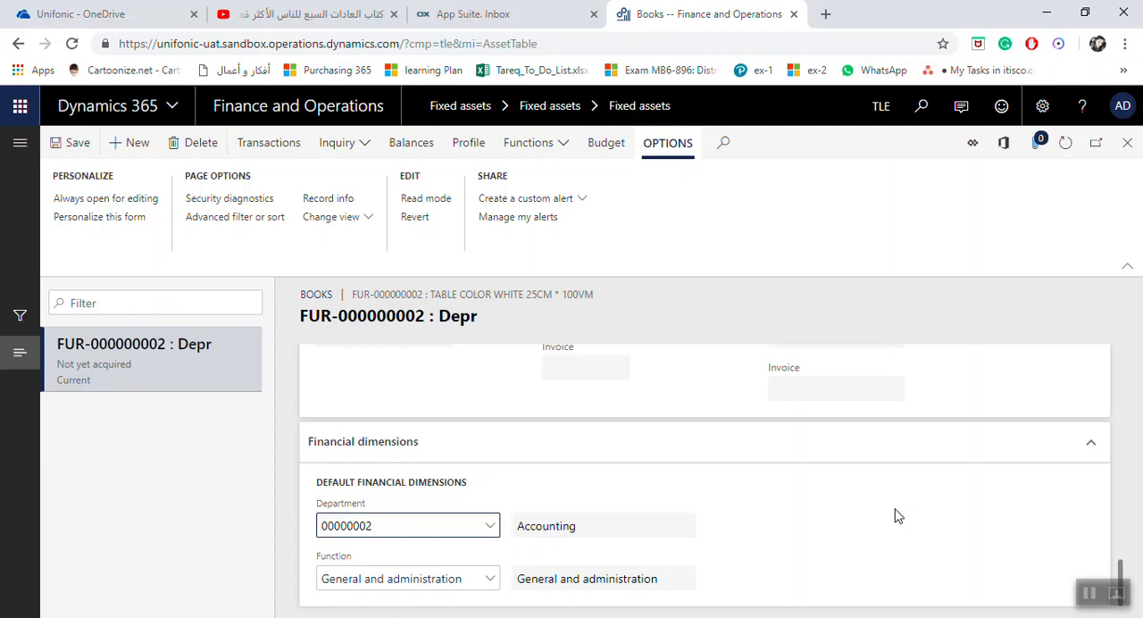
Save the Depr book, giving New Asset as the reason code for the service life and depreciation period changes
click(55, 144)
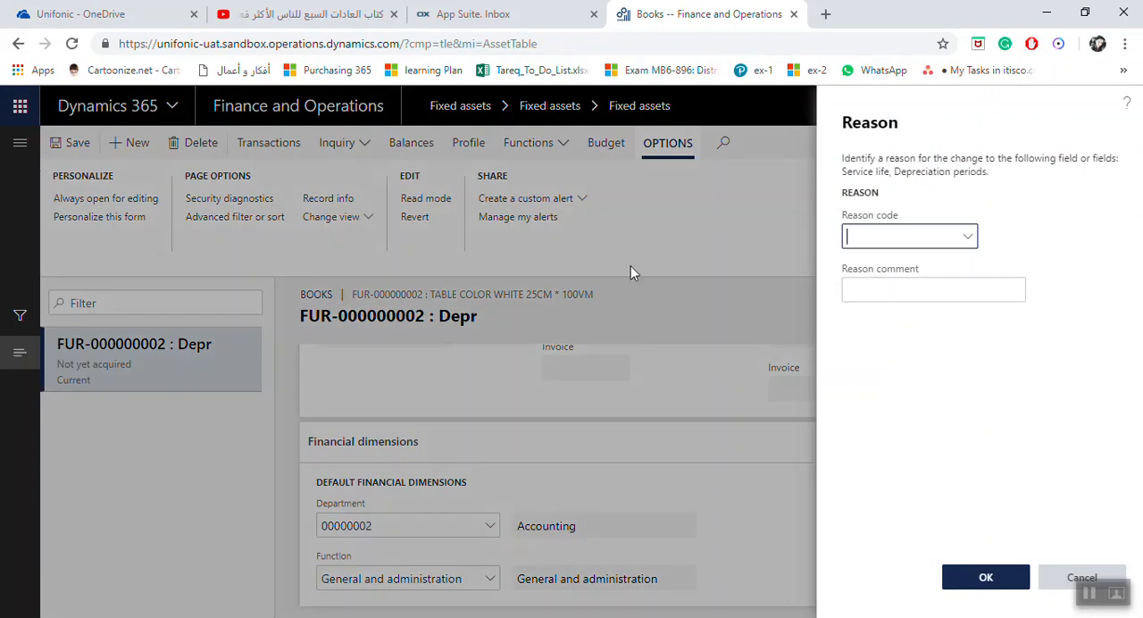
click(968, 239)
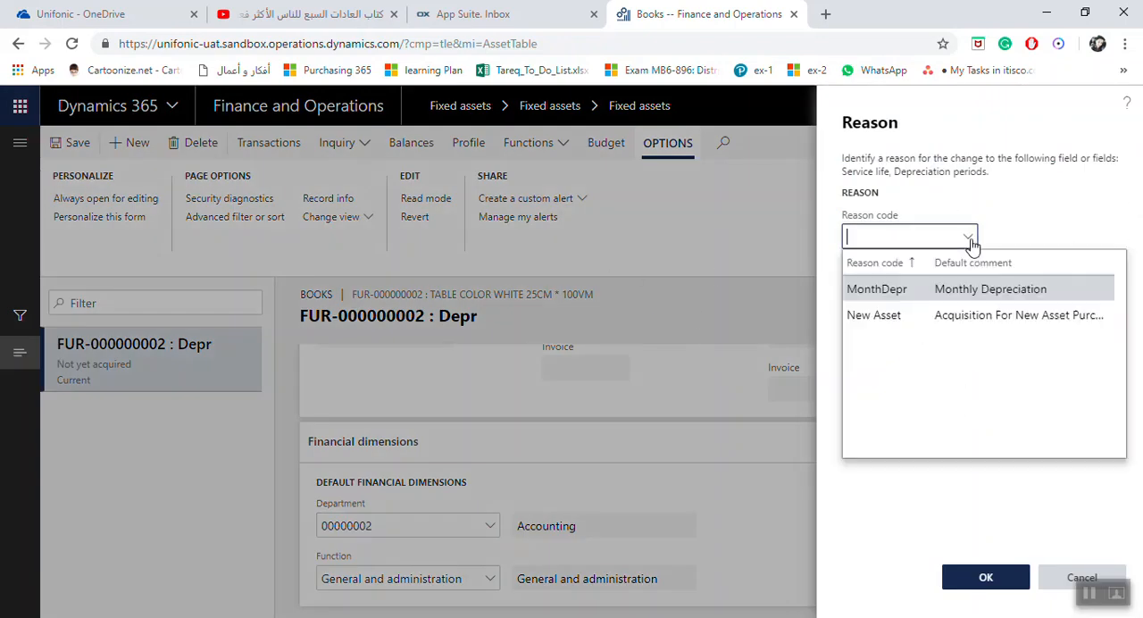
click(901, 321)
click(954, 293)
drag(891, 298, 1035, 302)
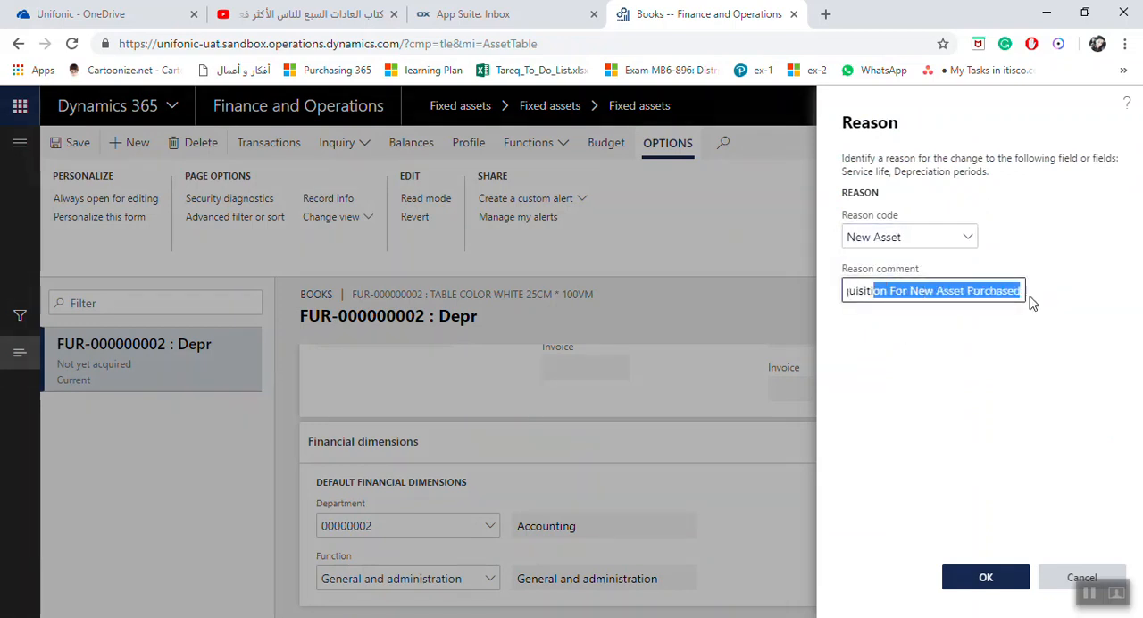
click(986, 576)
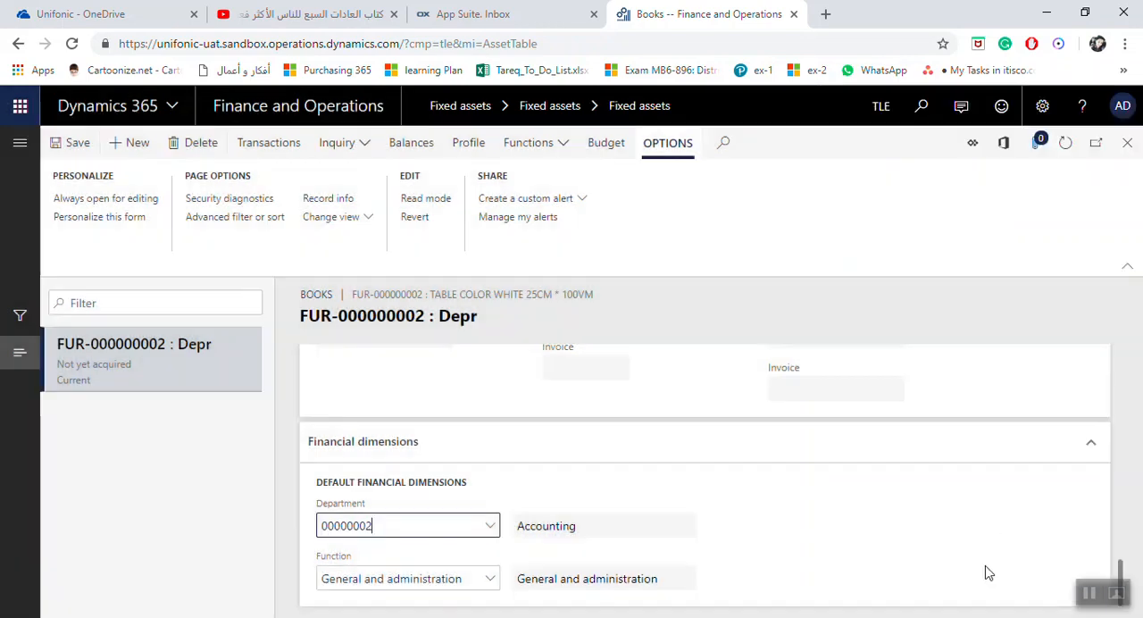
Close the Depr book, look over the white table's asset record and leave the fixed assets pages for the dashboard
click(1127, 144)
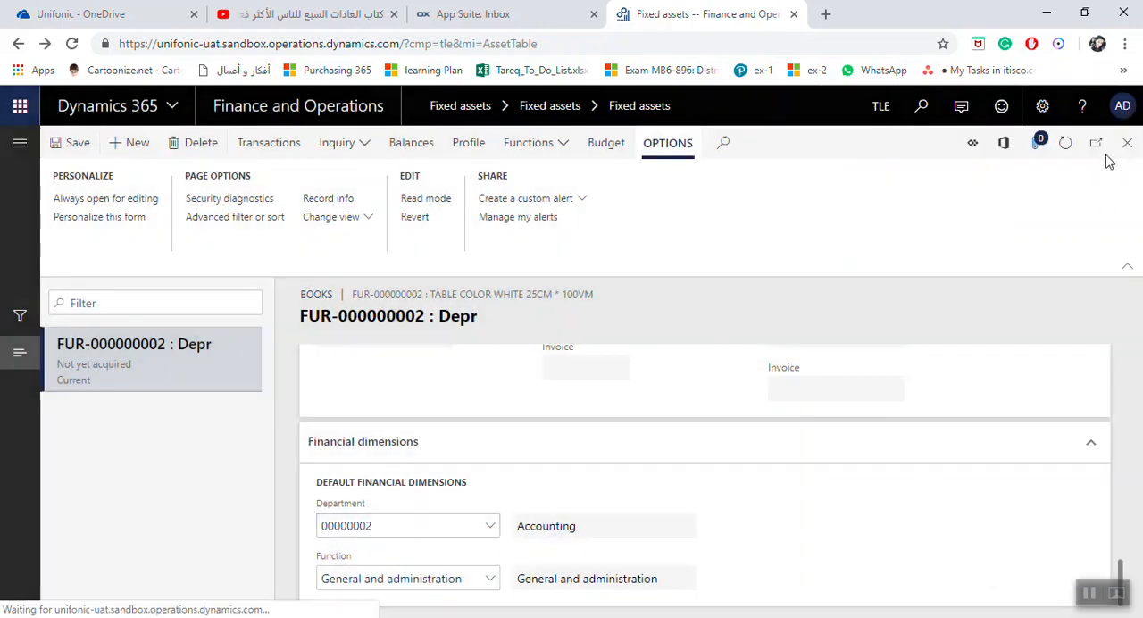
scroll(385, 399, down, 2)
scroll(384, 401, down, 2)
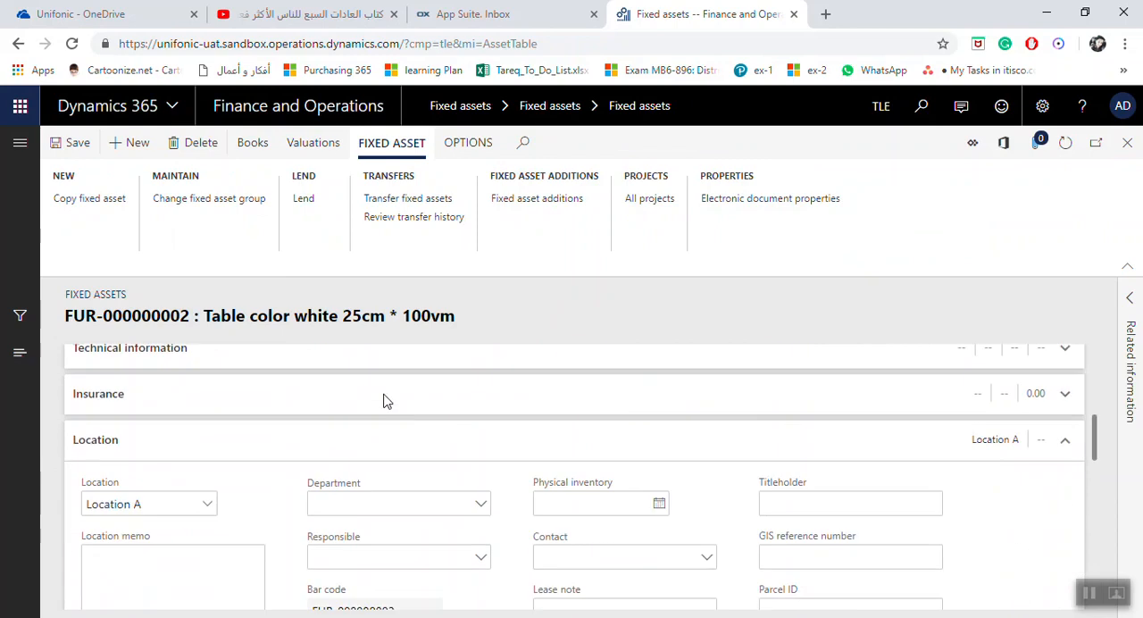
scroll(401, 413, down, 3)
scroll(402, 416, up, 5)
scroll(402, 416, up, 2)
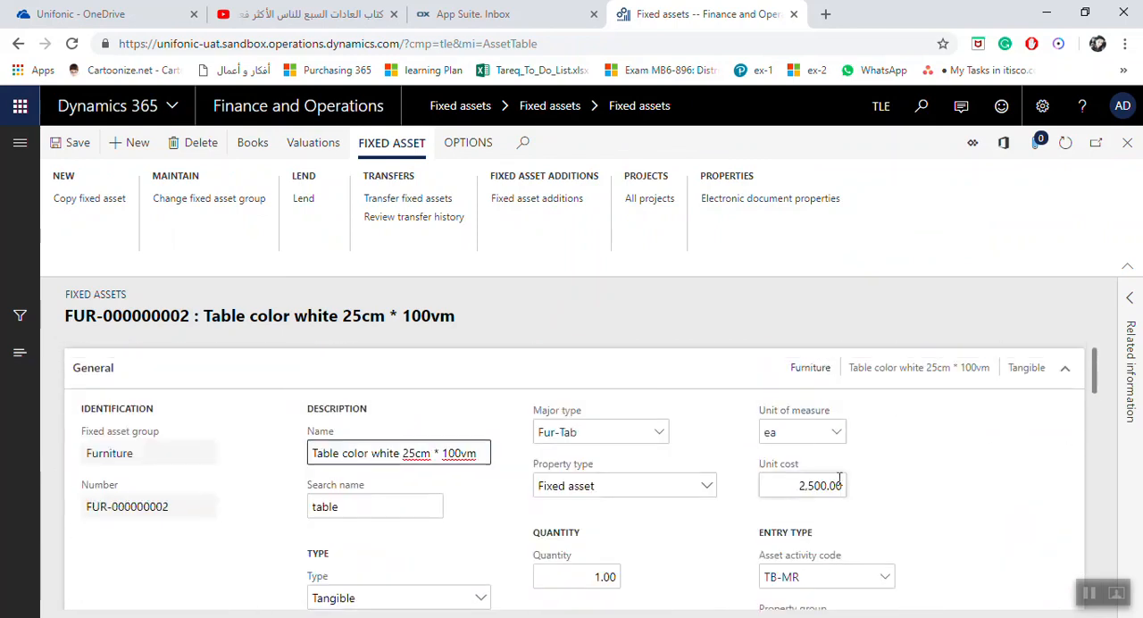
click(1127, 143)
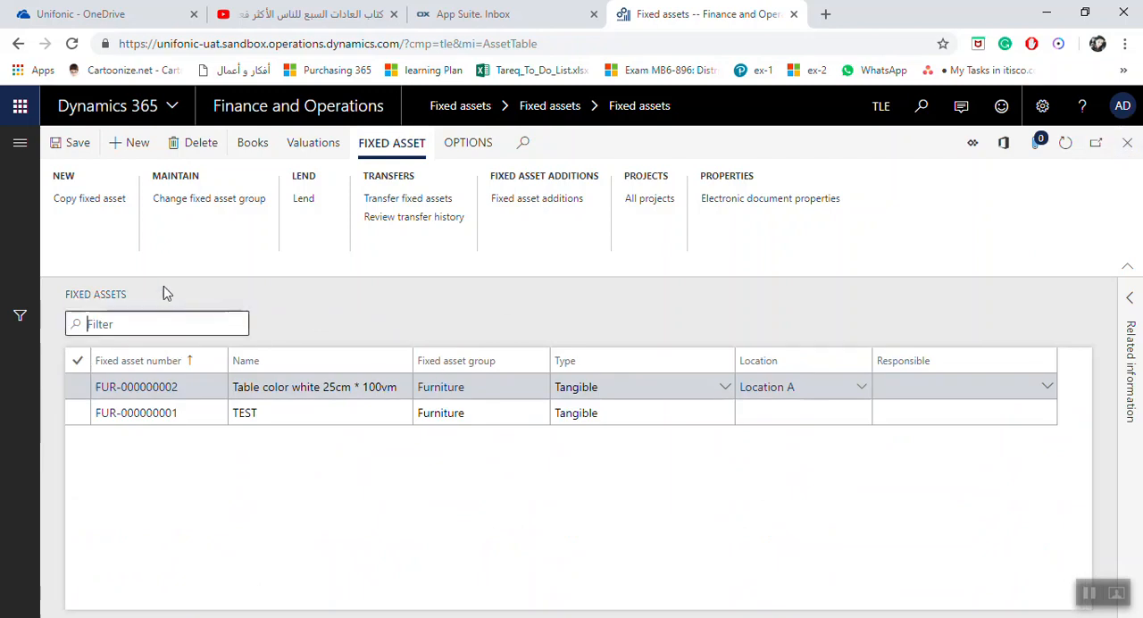
click(1127, 142)
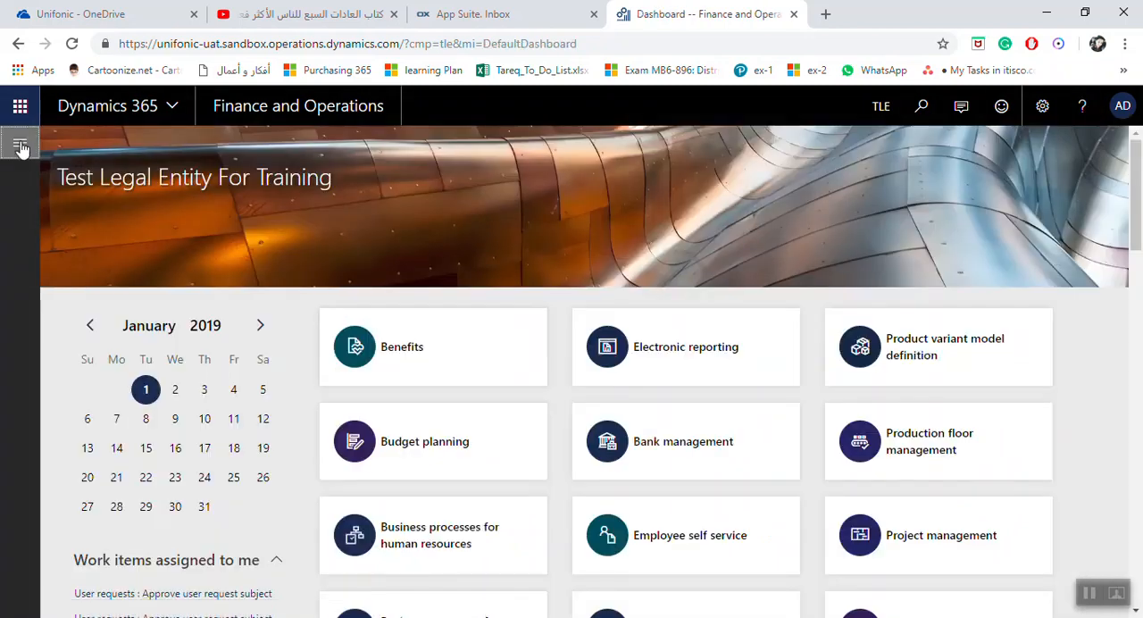
Open the TEST asset FUR-000000001 from the list of all fixed assets and check its quantity field
click(21, 145)
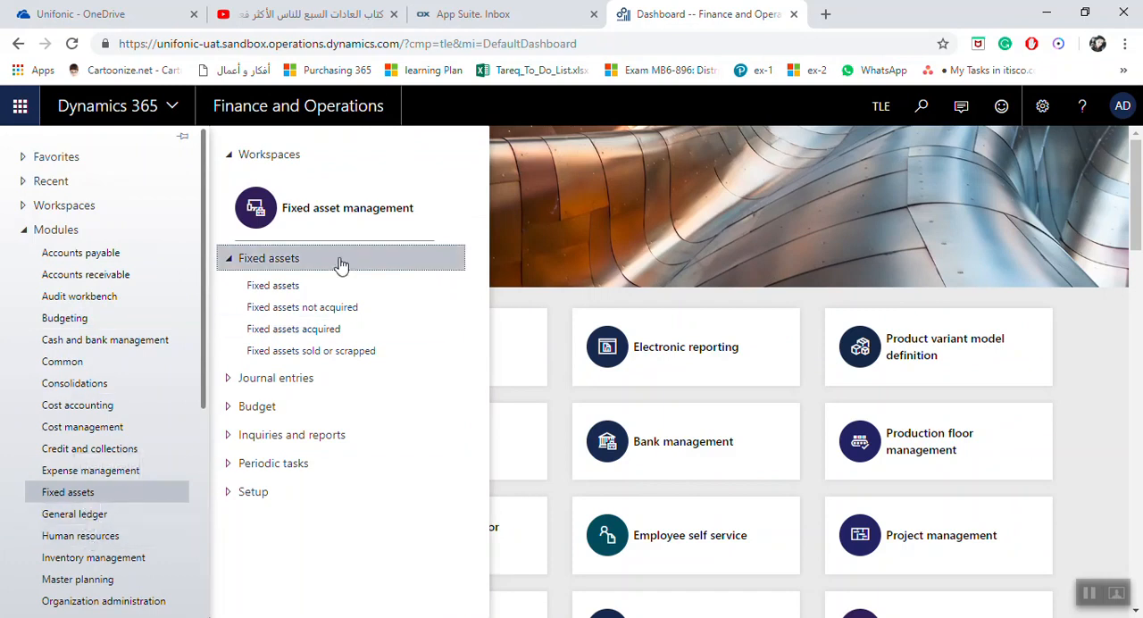
click(307, 288)
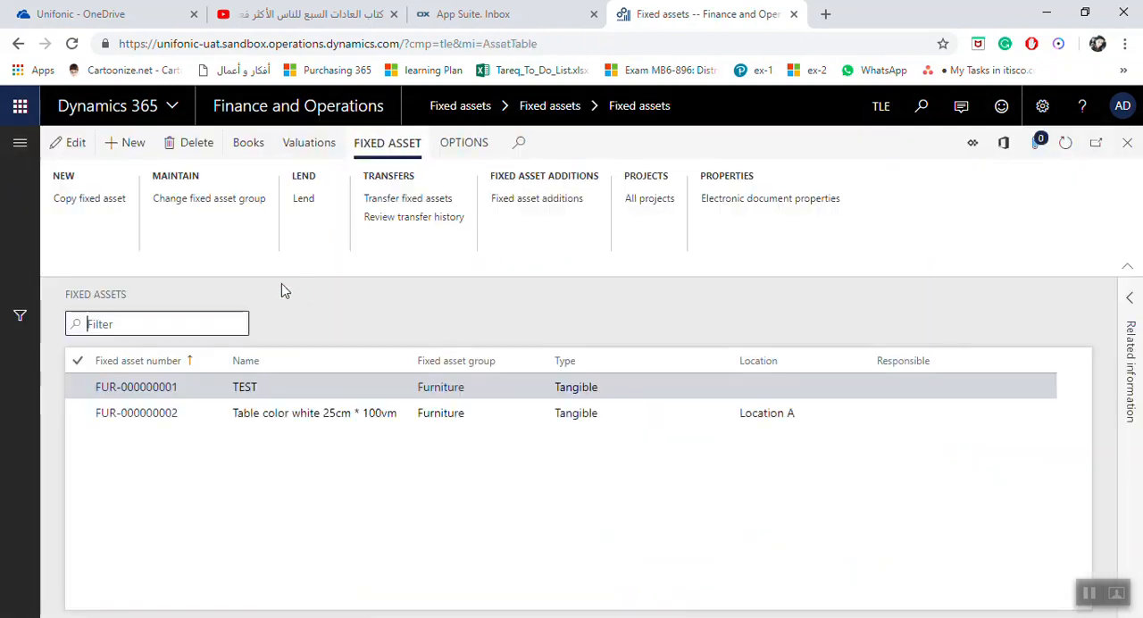
click(165, 395)
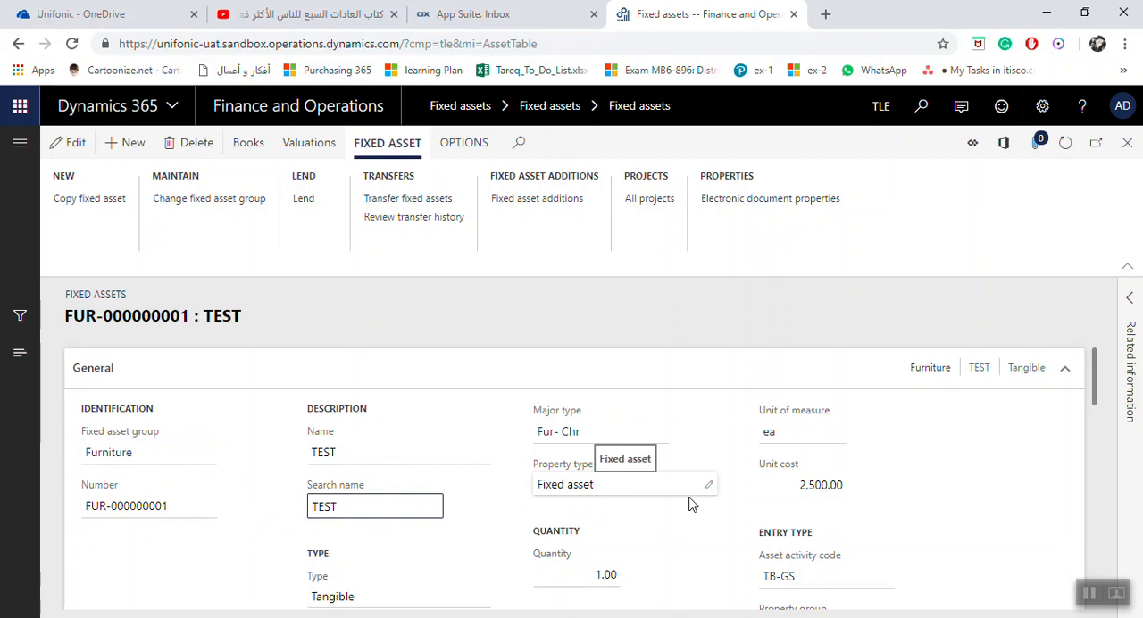
click(607, 575)
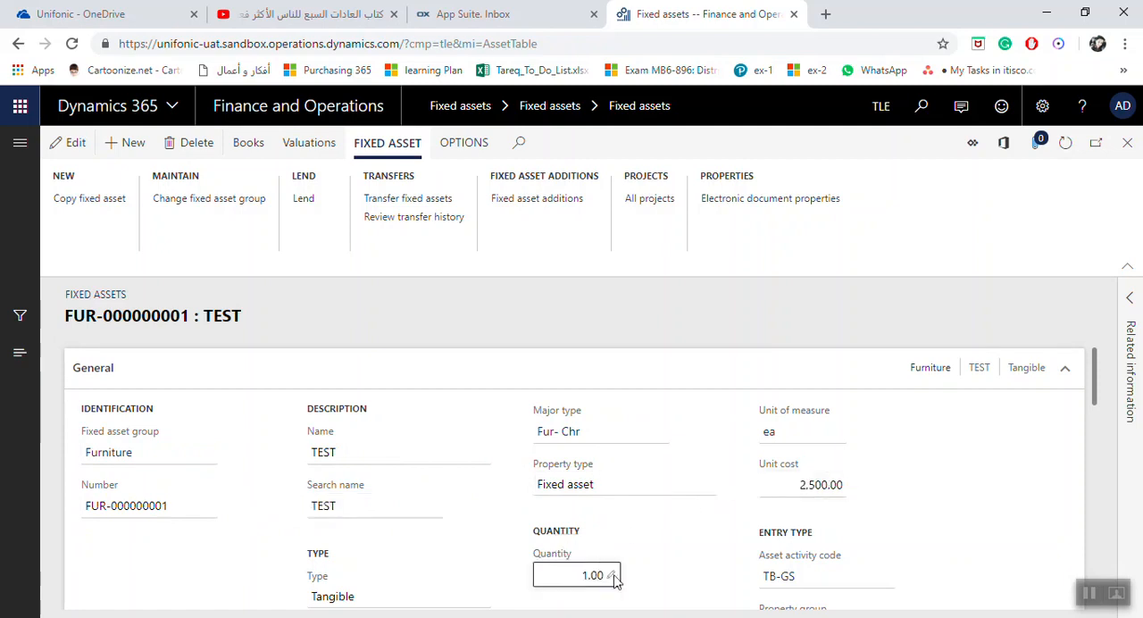
click(570, 575)
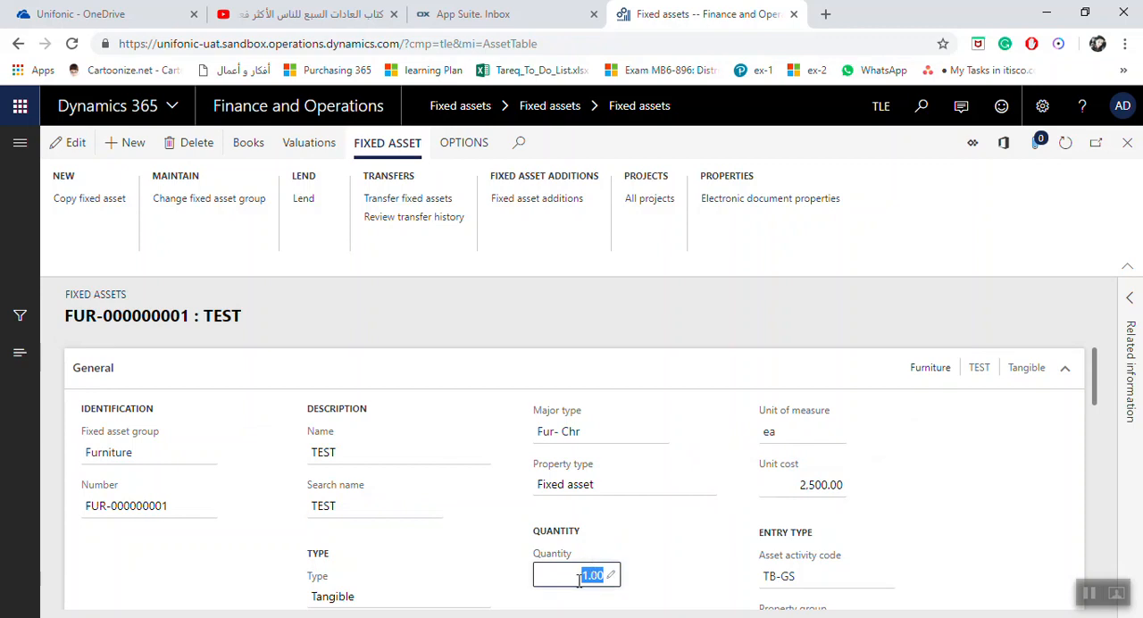
Examine the TEST asset's Depr book, from its acquisition and depreciation settings to its financial dimensions, and return to the asset record
click(262, 150)
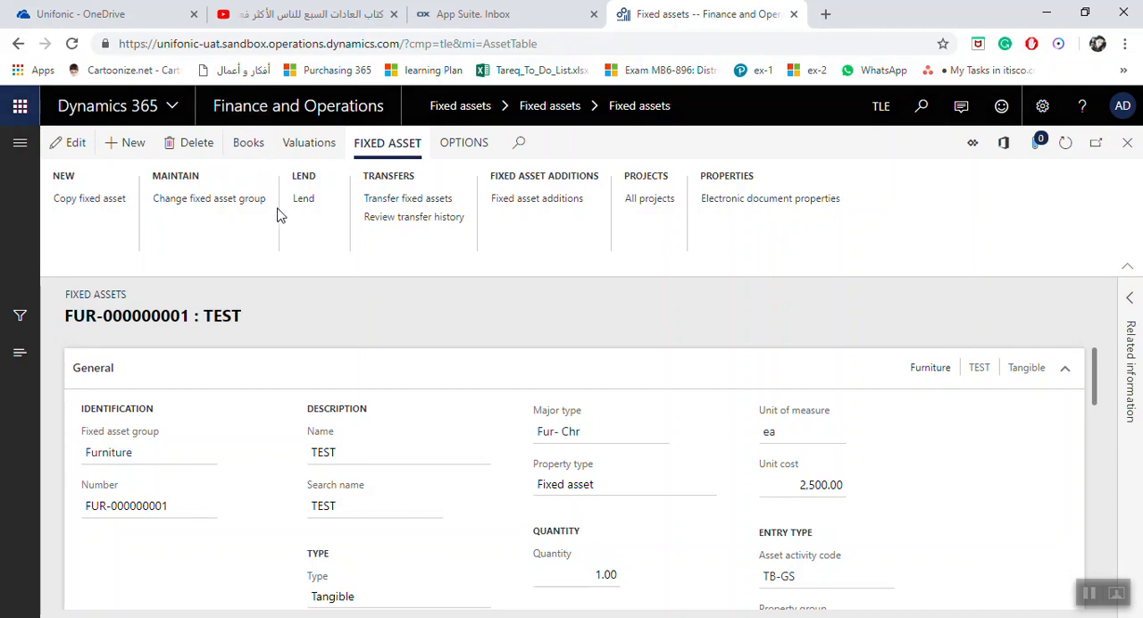
scroll(446, 455, down, 2)
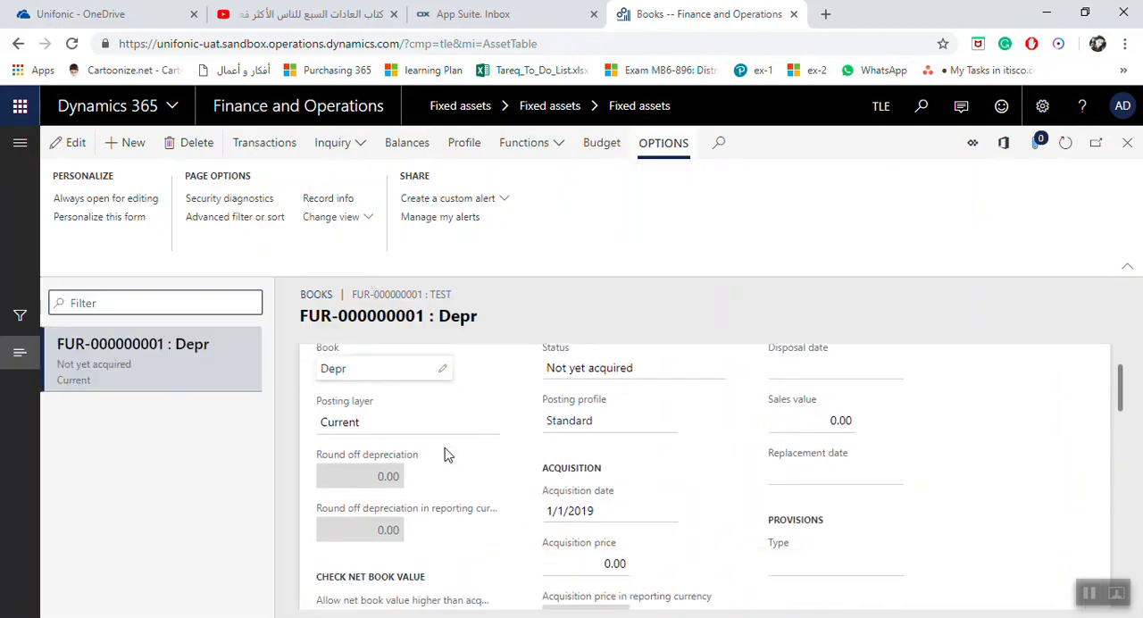
scroll(620, 438, down, 5)
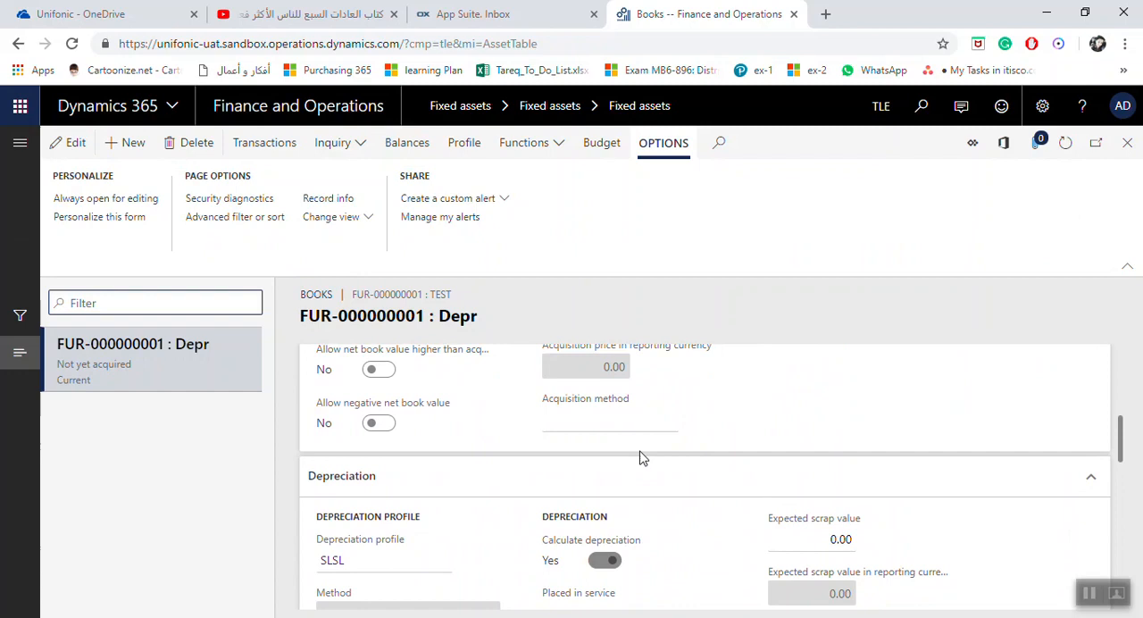
scroll(655, 458, down, 7)
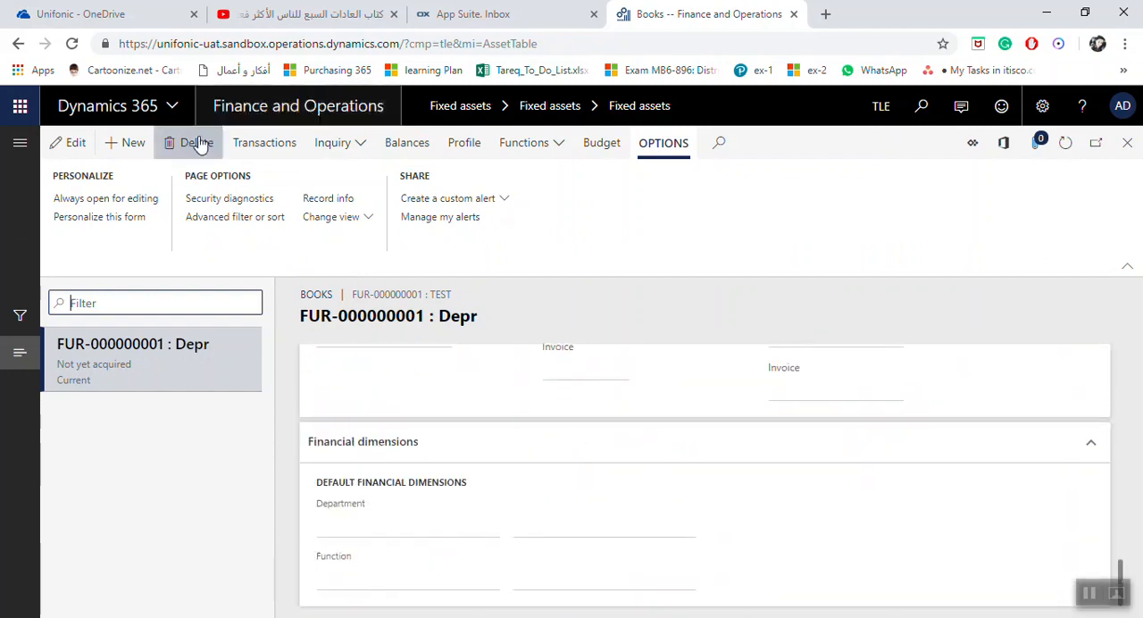
click(1126, 142)
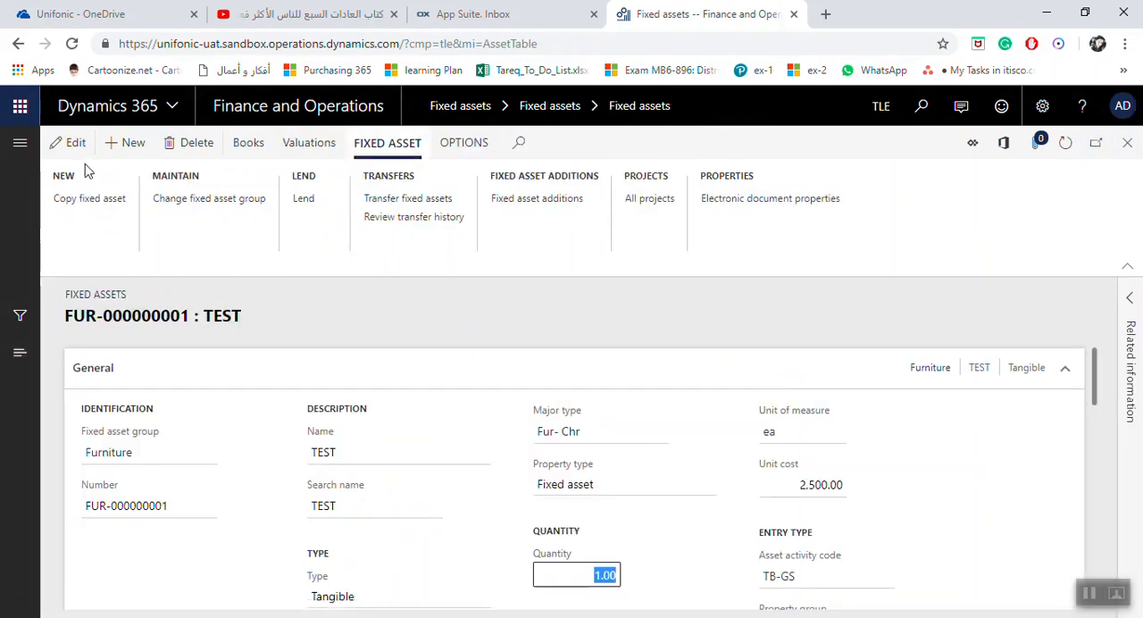